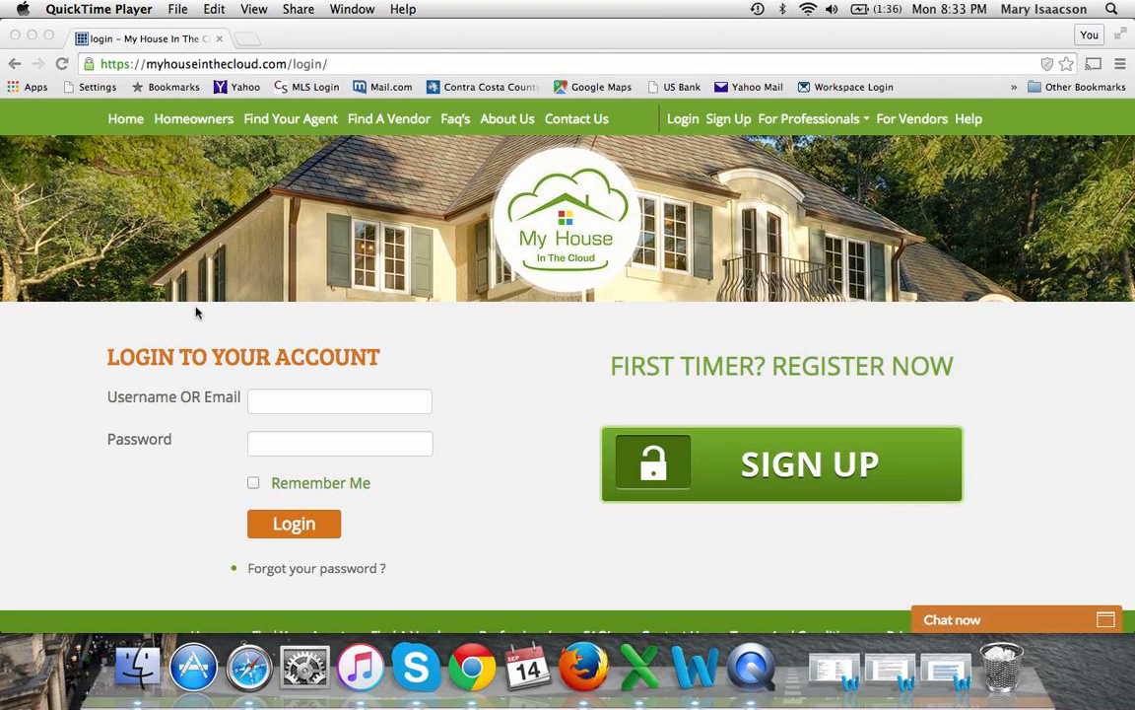
# Log in at the browser's login page with the agent's username and password
pyautogui.click(305, 405)
pyautogui.click(304, 401)
pyautogui.write('janey')
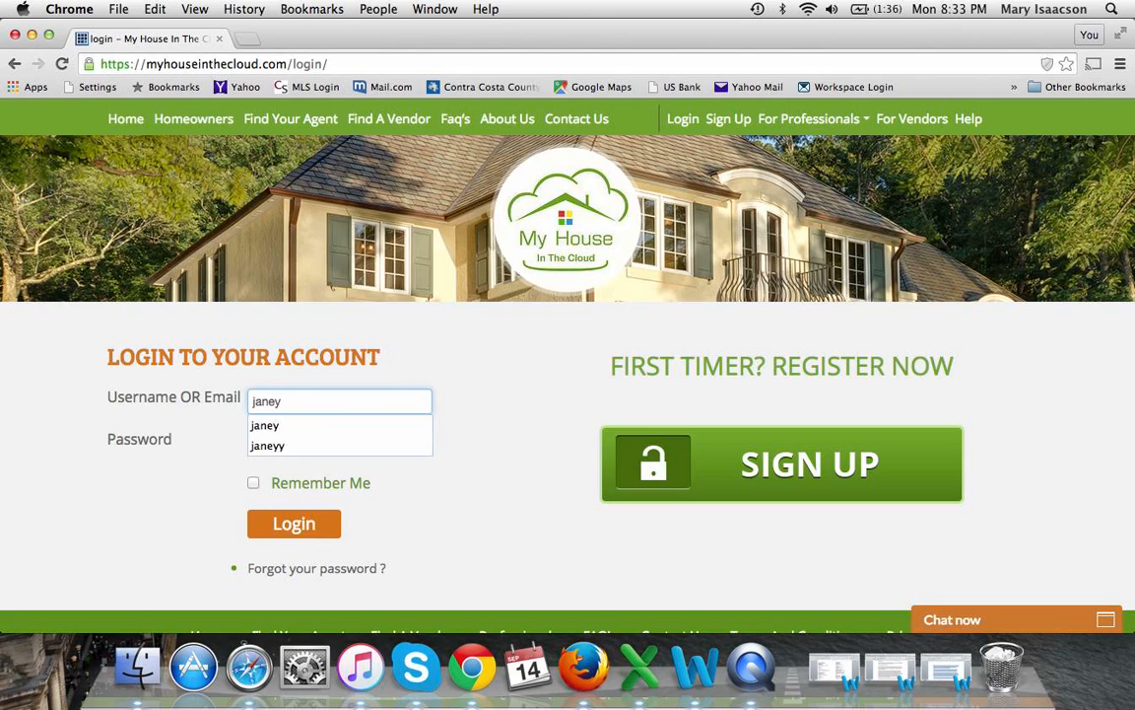
pyautogui.press('Tab')
pyautogui.write('****')
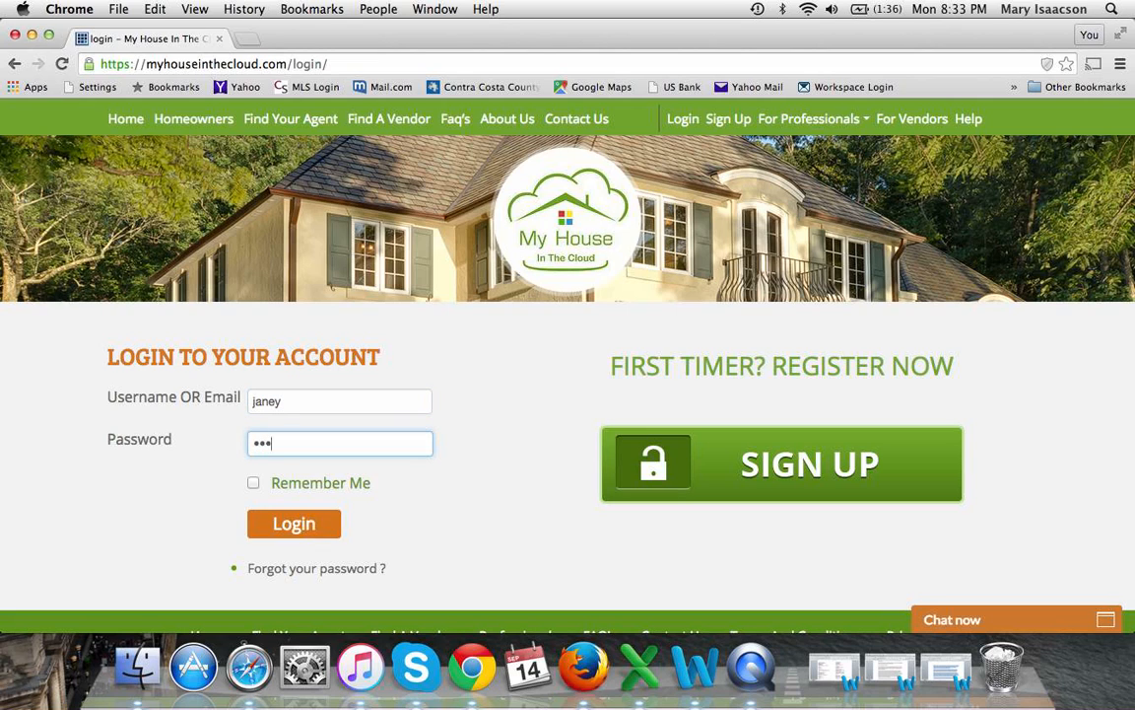
pyautogui.click(296, 525)
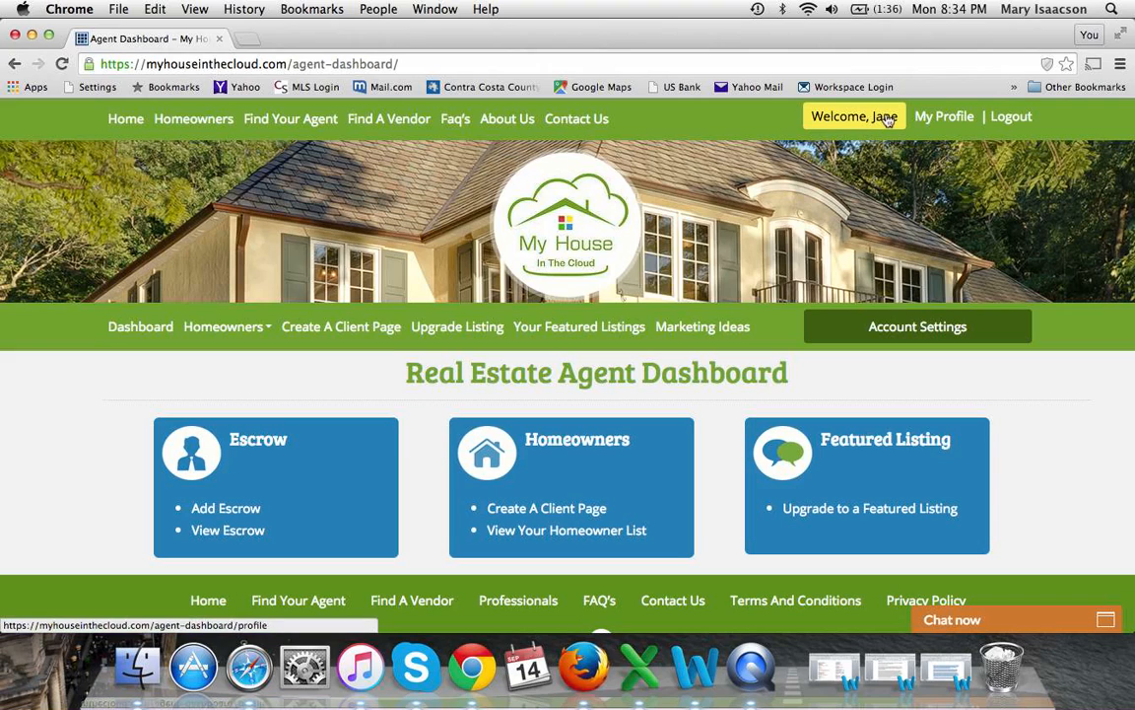
# Open My Profile and look over the name, company, website, license number and Facebook URL
pyautogui.click(948, 117)
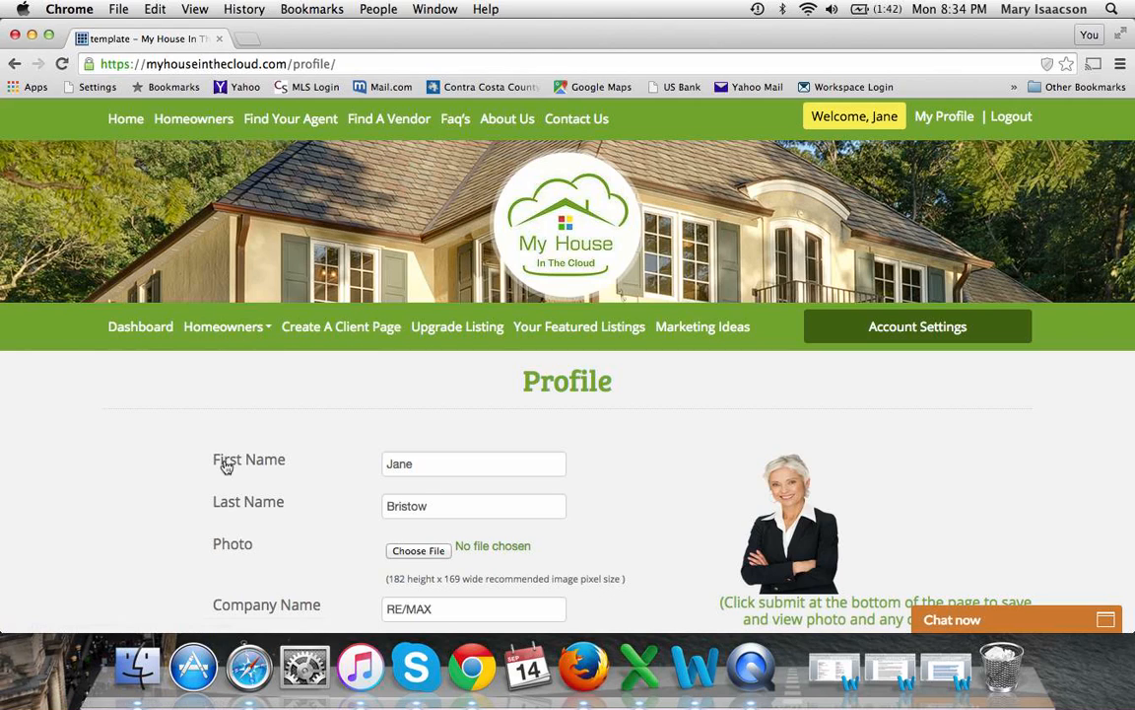
pyautogui.scroll(-2, 223, 463)
pyautogui.scroll(-1, 226, 467)
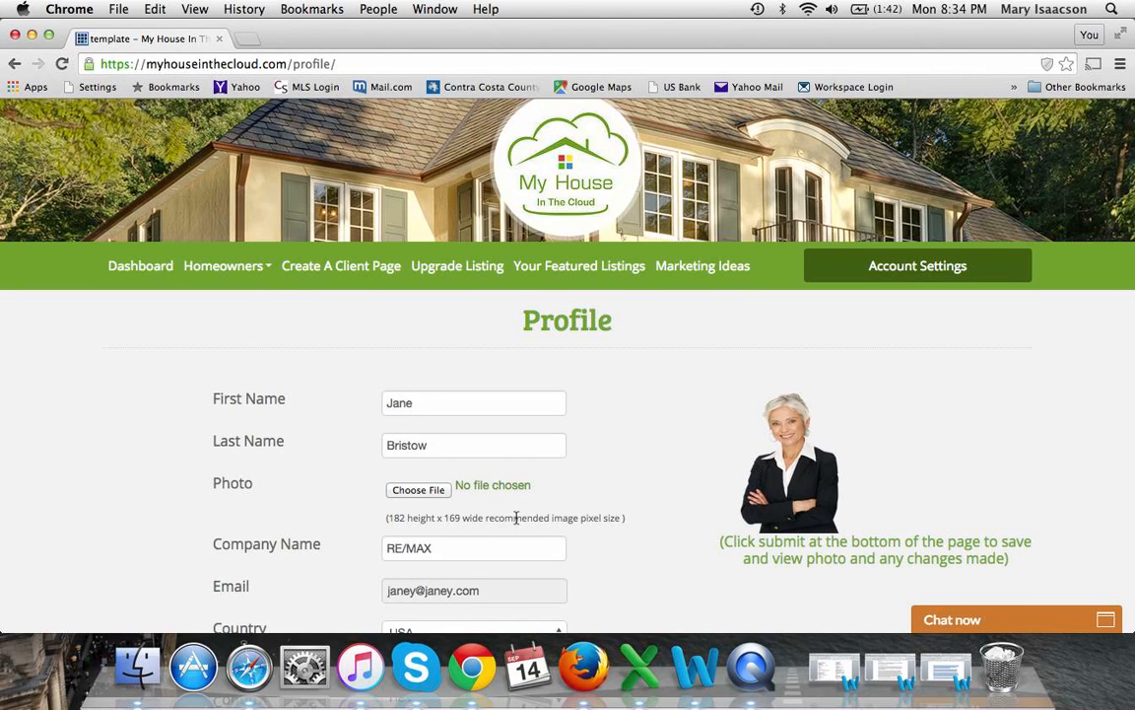
pyautogui.scroll(-5, 639, 467)
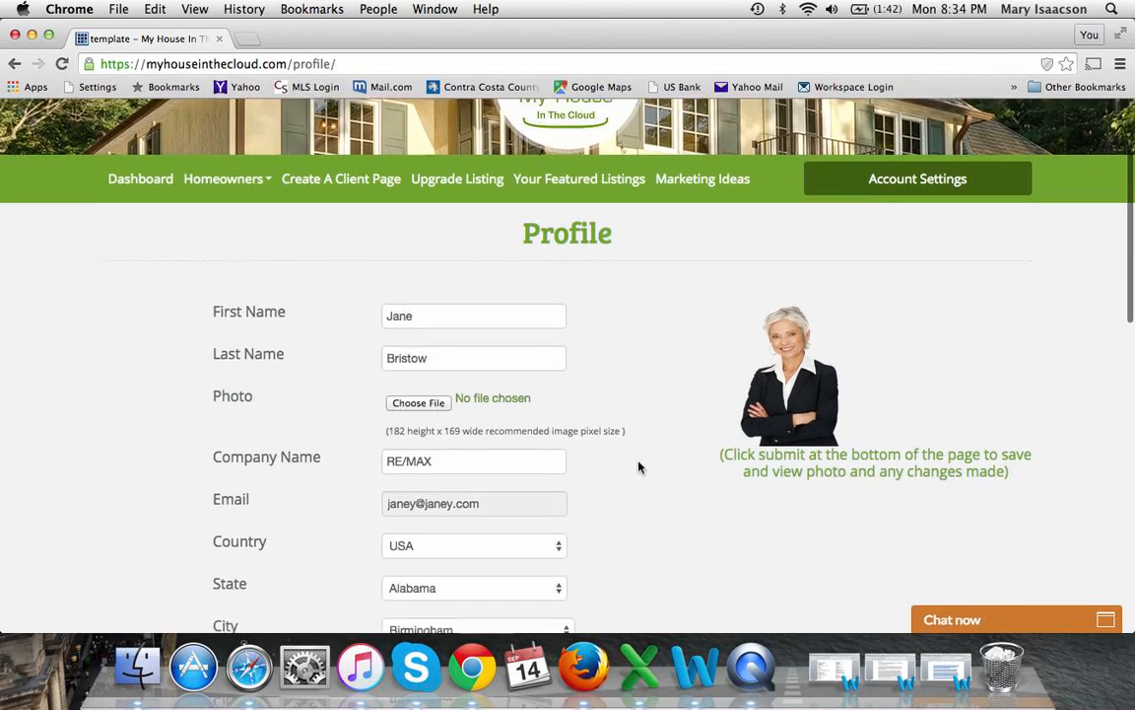
pyautogui.scroll(-3, 639, 467)
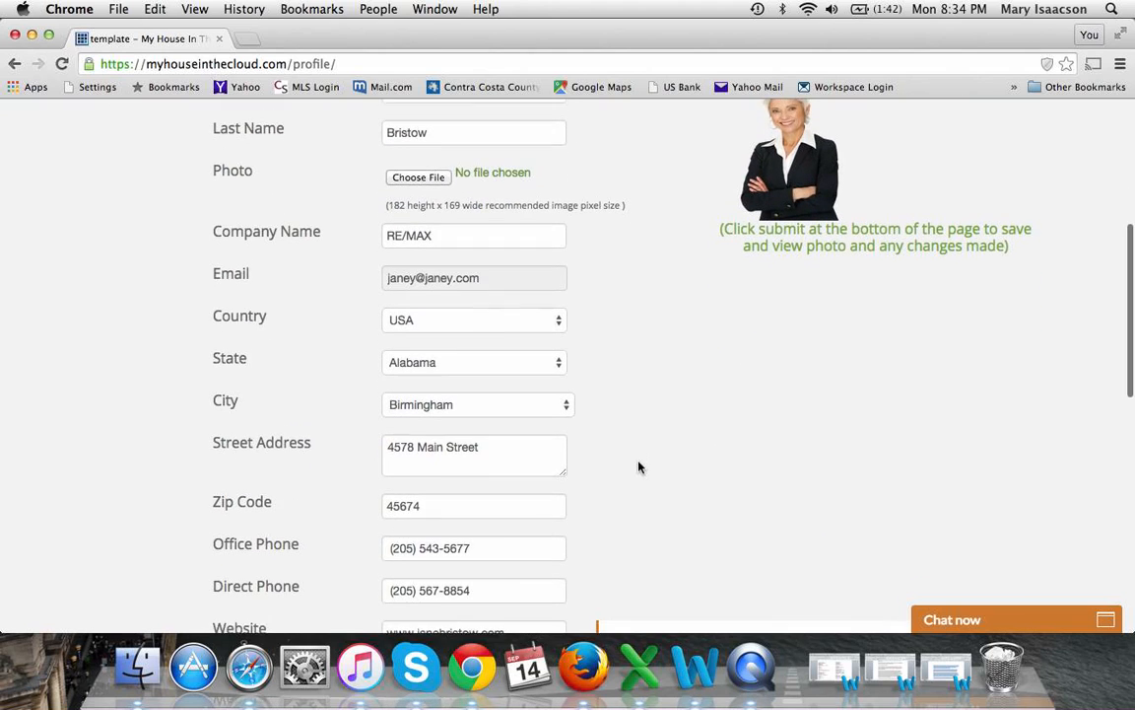
pyautogui.scroll(-2, 639, 467)
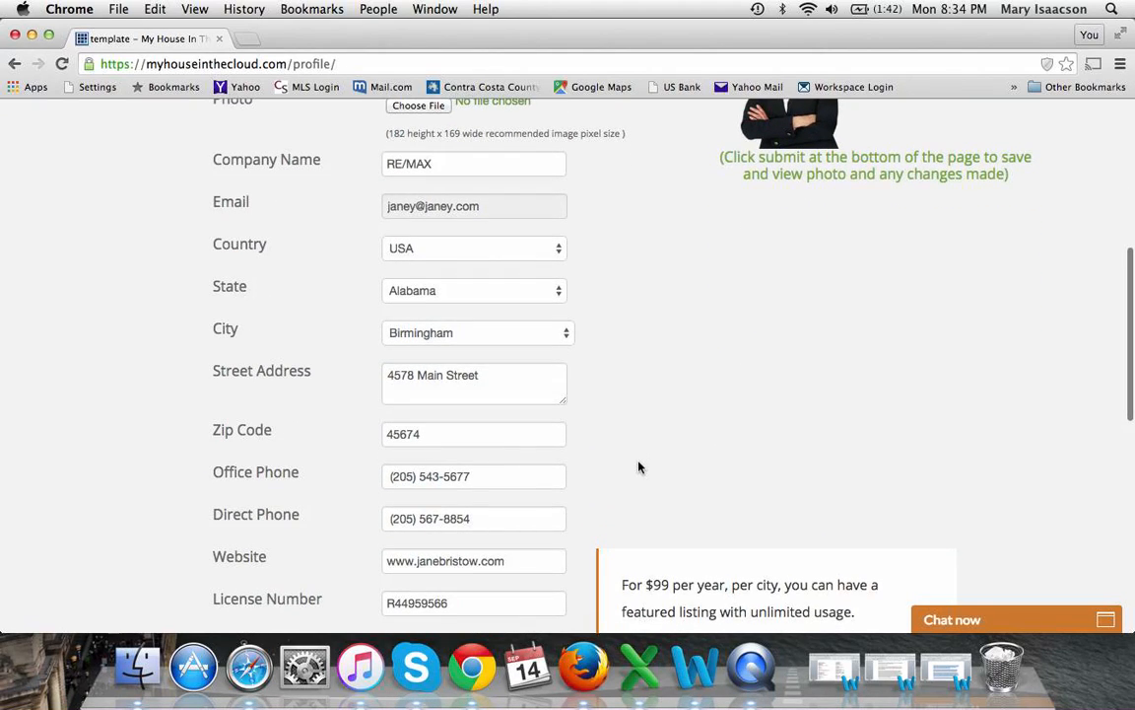
pyautogui.scroll(-4, 639, 467)
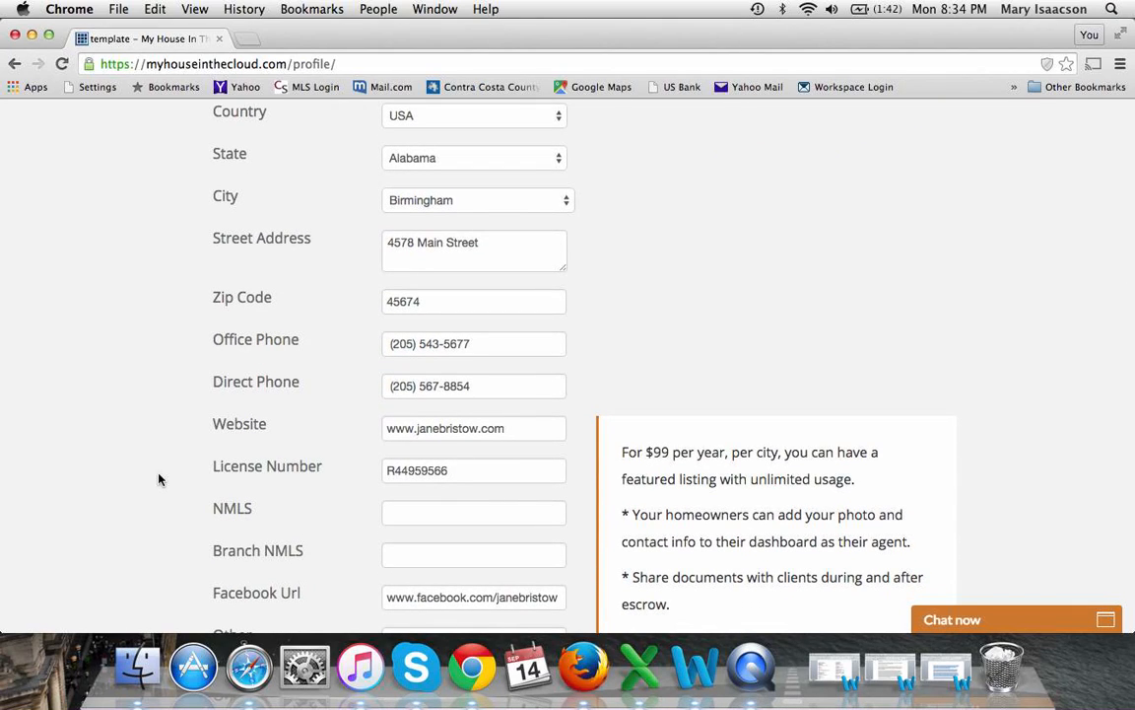
pyautogui.scroll(-1, 159, 479)
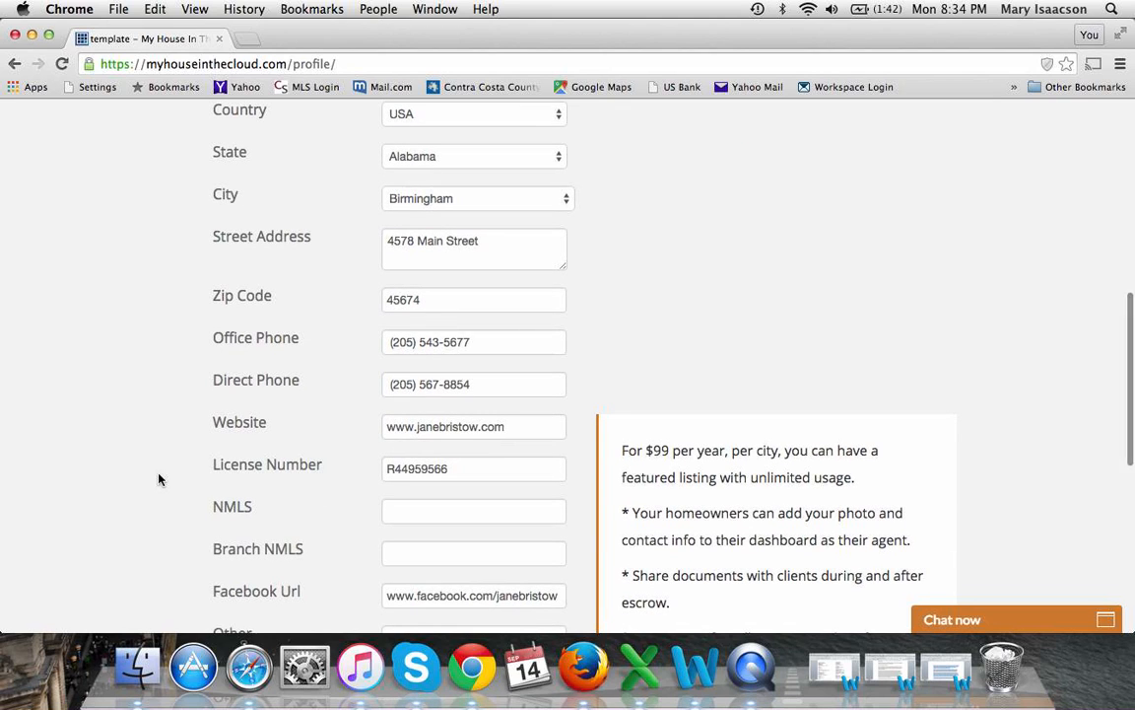
pyautogui.scroll(-2, 158, 479)
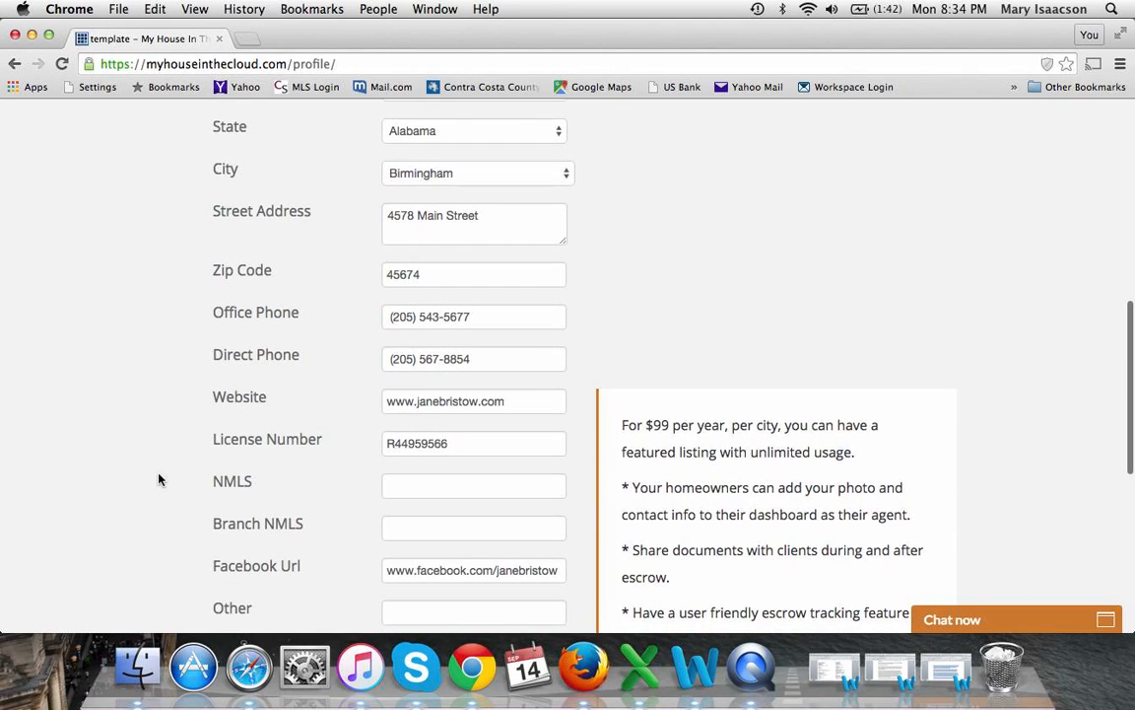
pyautogui.scroll(-3, 158, 479)
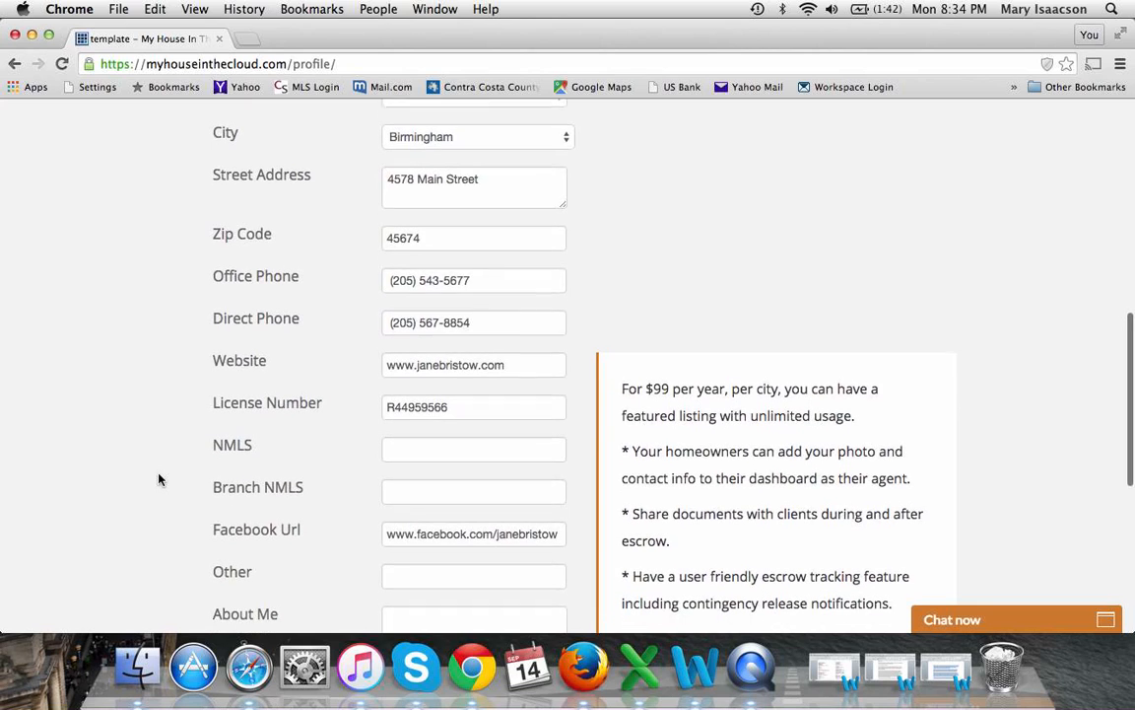
pyautogui.scroll(-8, 158, 479)
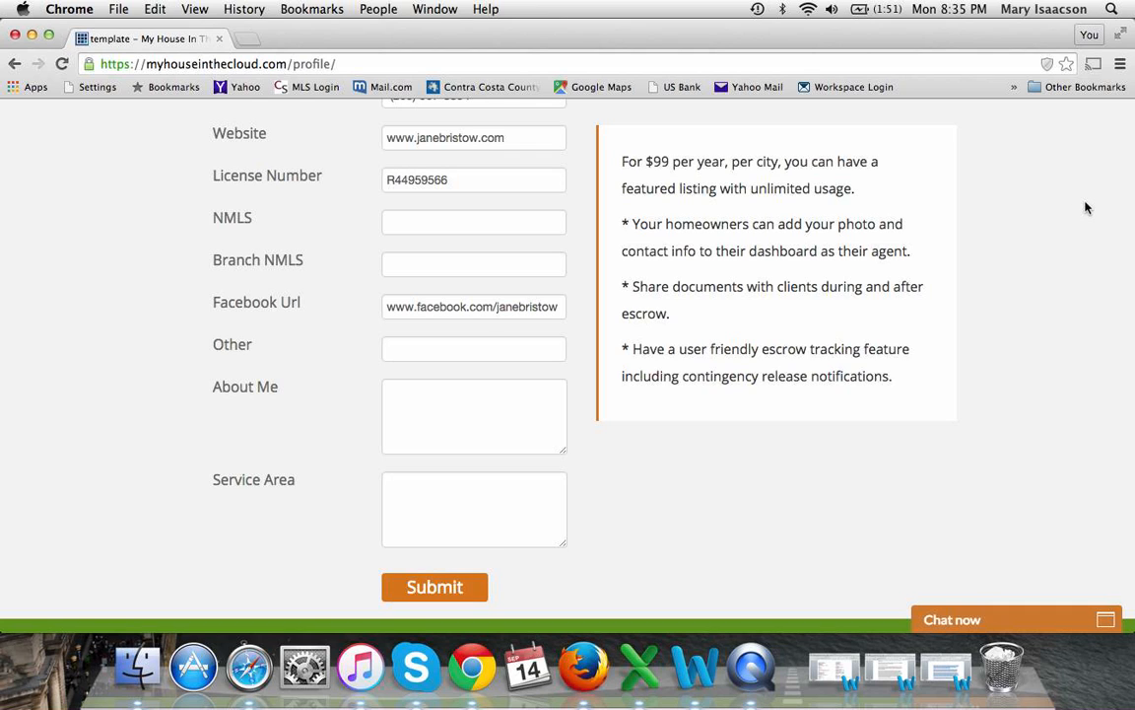
pyautogui.scroll(5, 1084, 208)
pyautogui.scroll(5, 1087, 207)
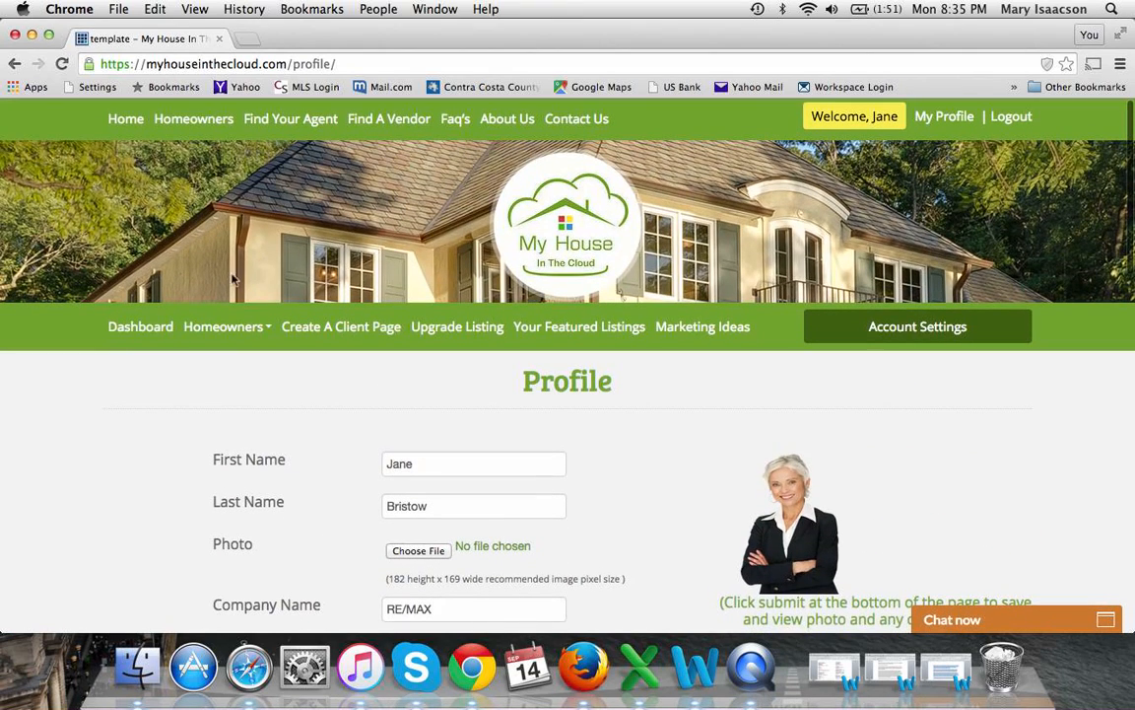
# Go back to the Dashboard and choose Create A Client Page in the Homeowners tile
pyautogui.click(122, 332)
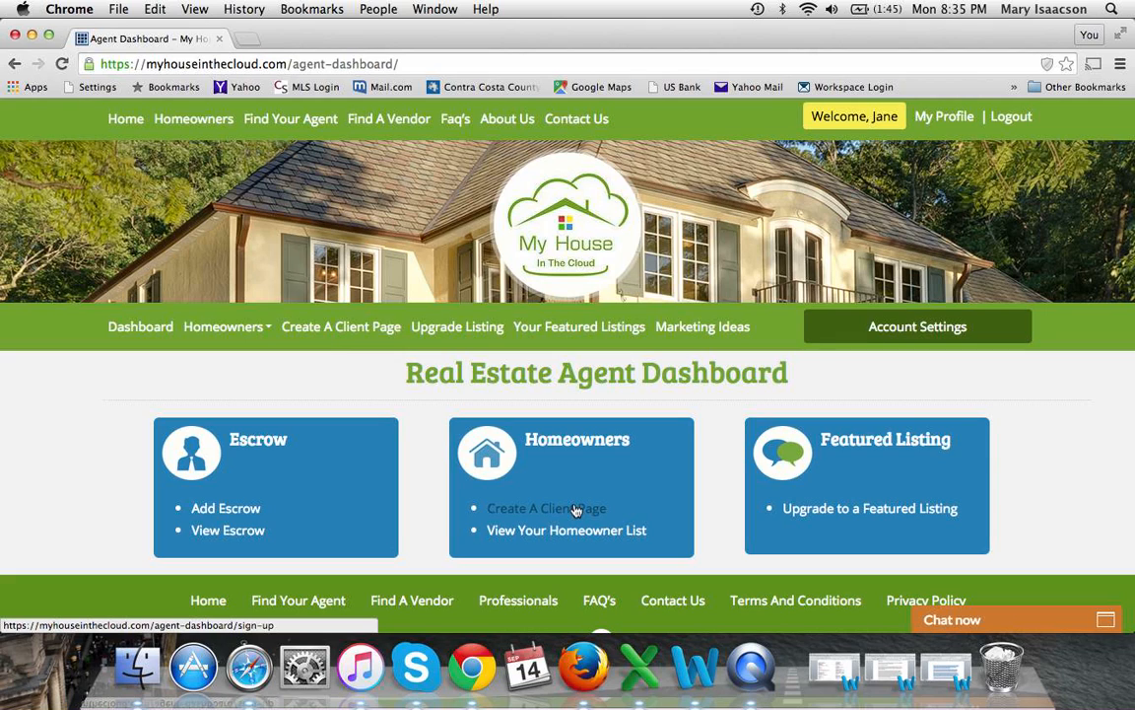
pyautogui.click(542, 512)
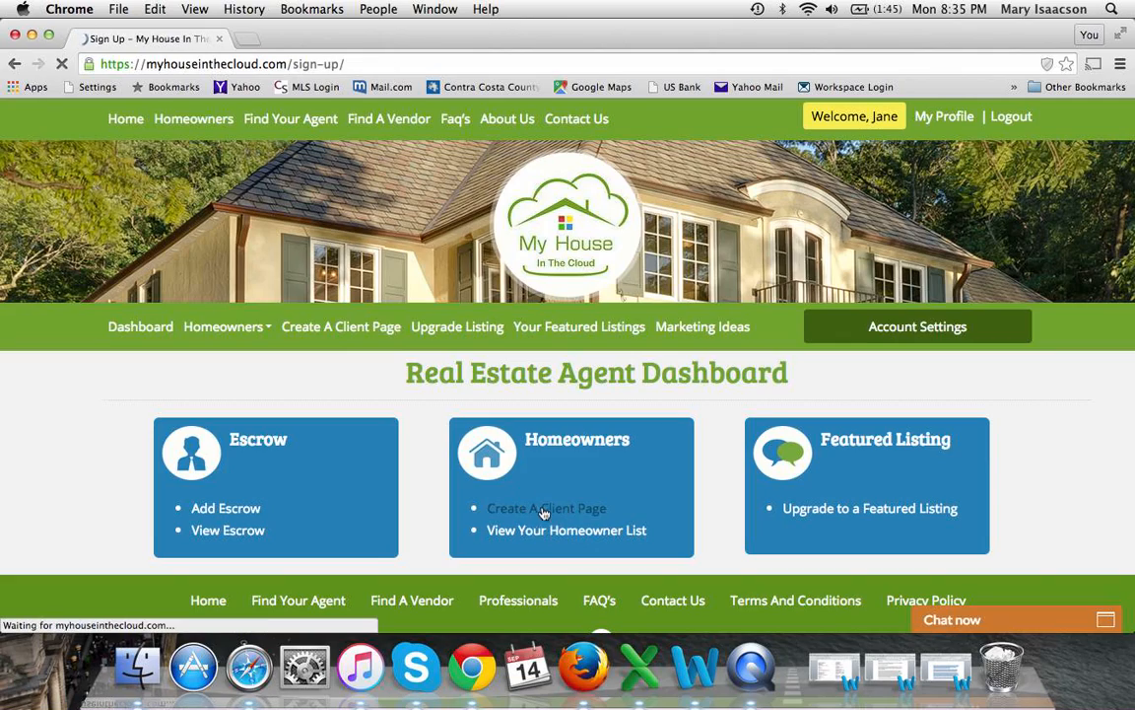
# Look over the empty Create A Page client fields down to Submit and back up
pyautogui.scroll(-1, 505, 532)
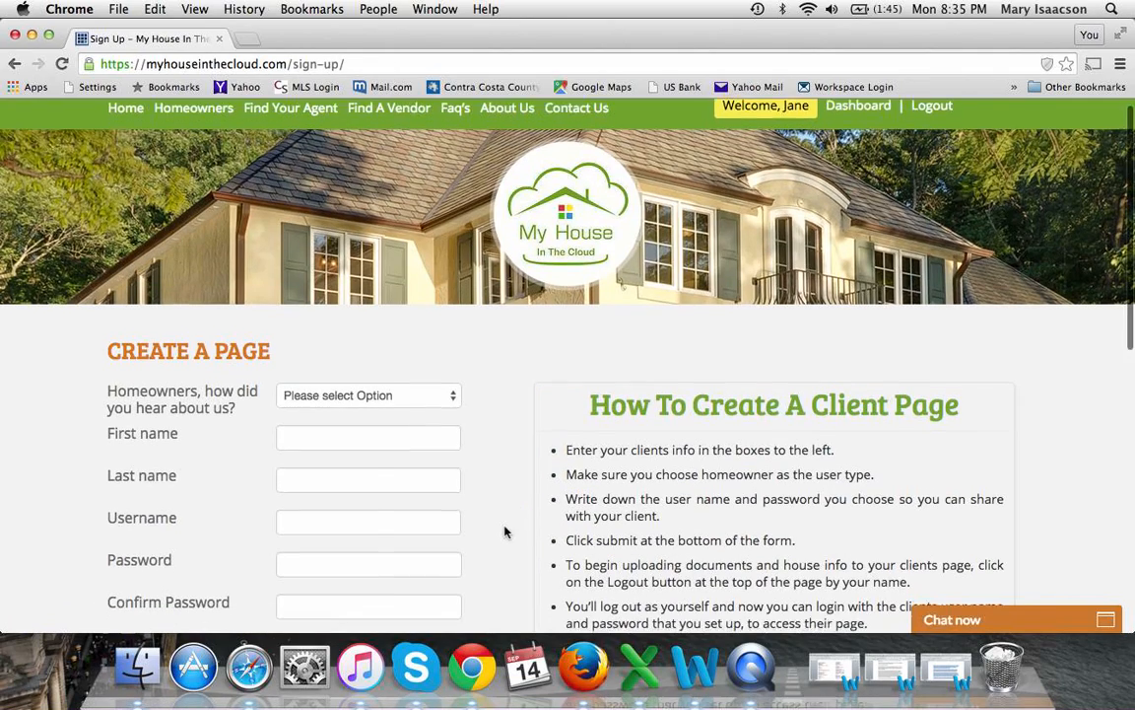
pyautogui.scroll(-2, 505, 532)
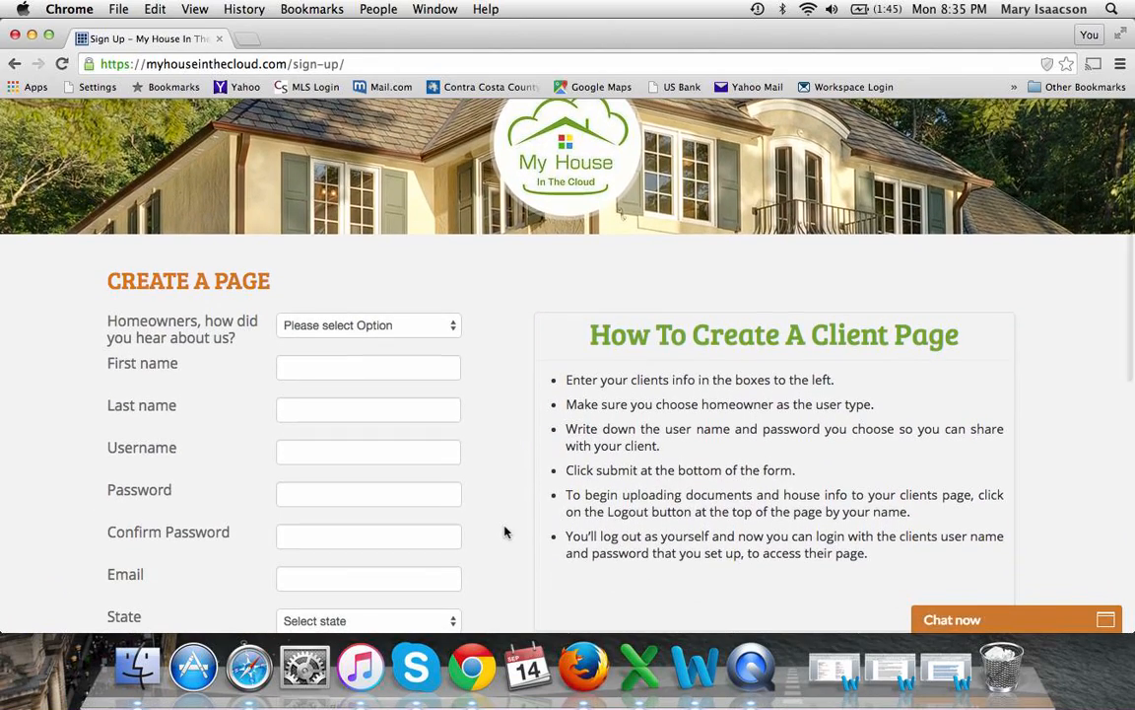
pyautogui.scroll(-1, 504, 532)
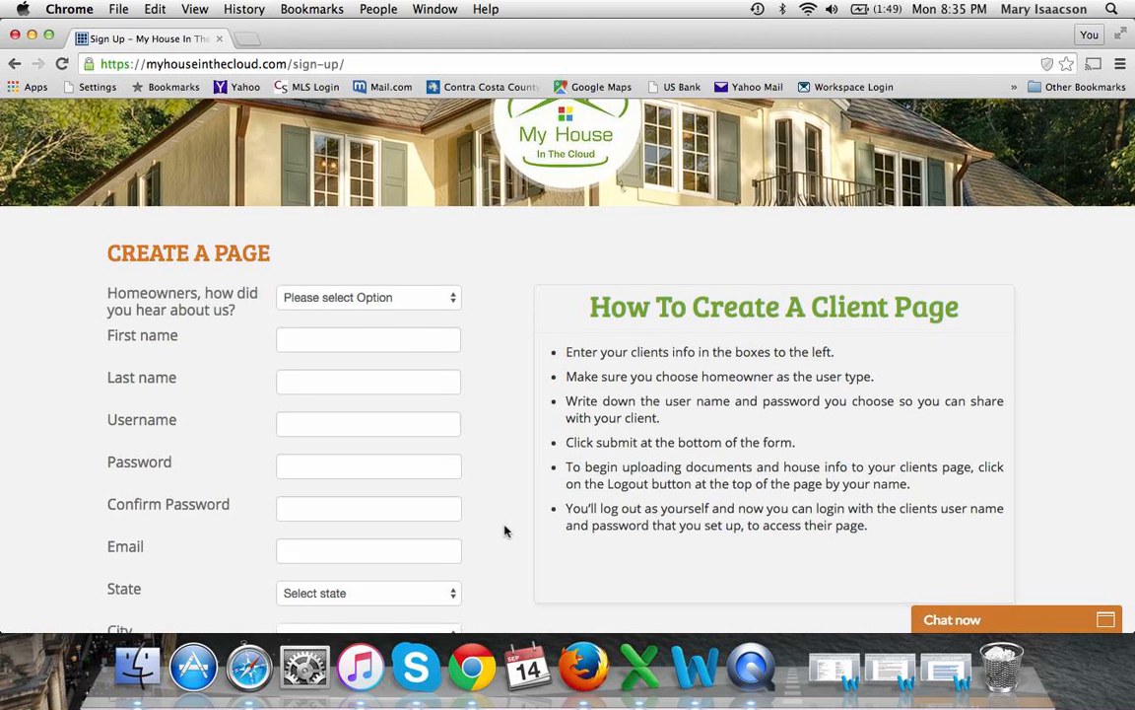
pyautogui.scroll(-5, 504, 532)
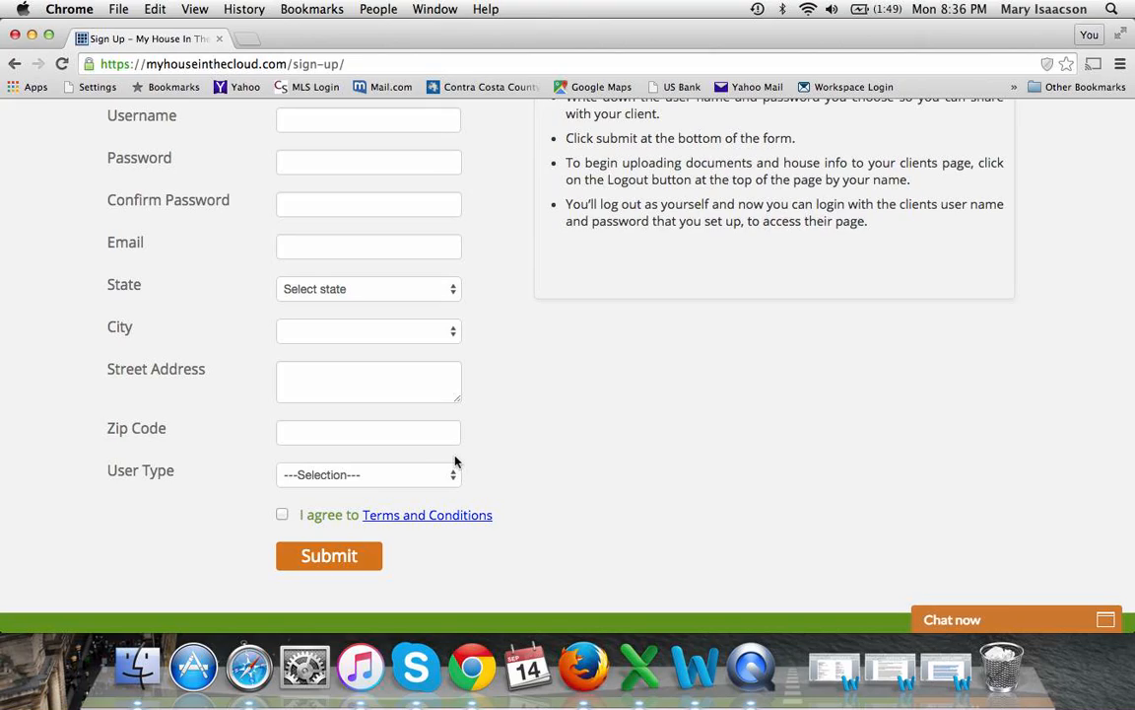
pyautogui.scroll(6, 454, 460)
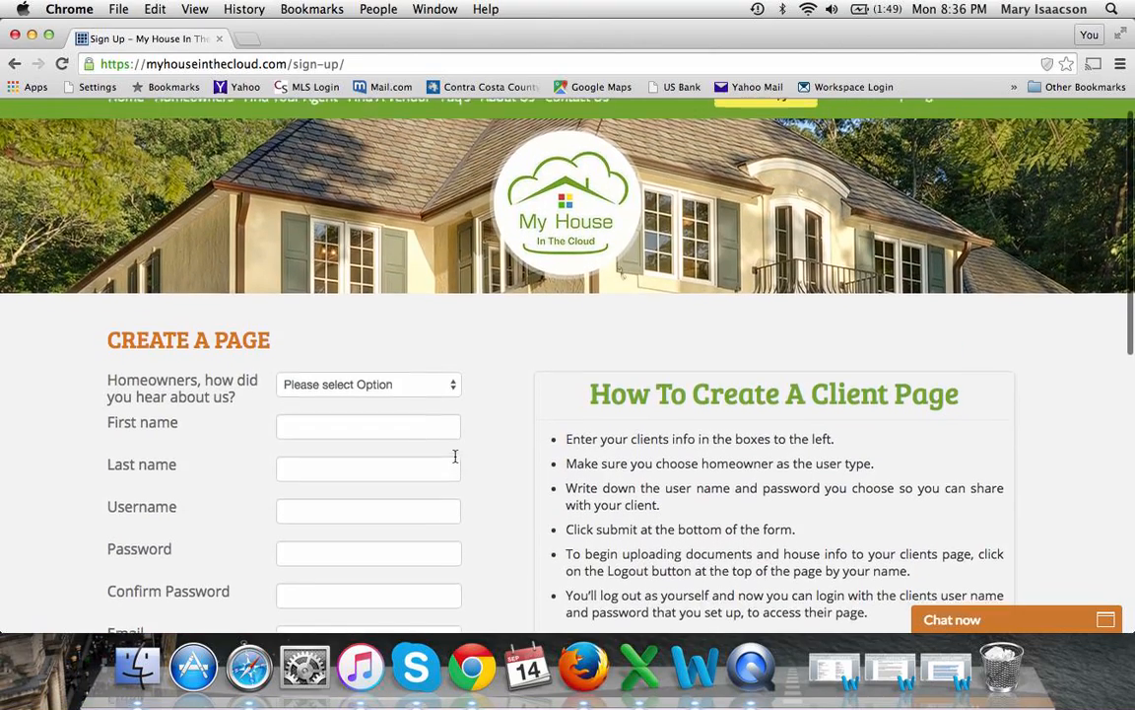
pyautogui.scroll(1, 463, 458)
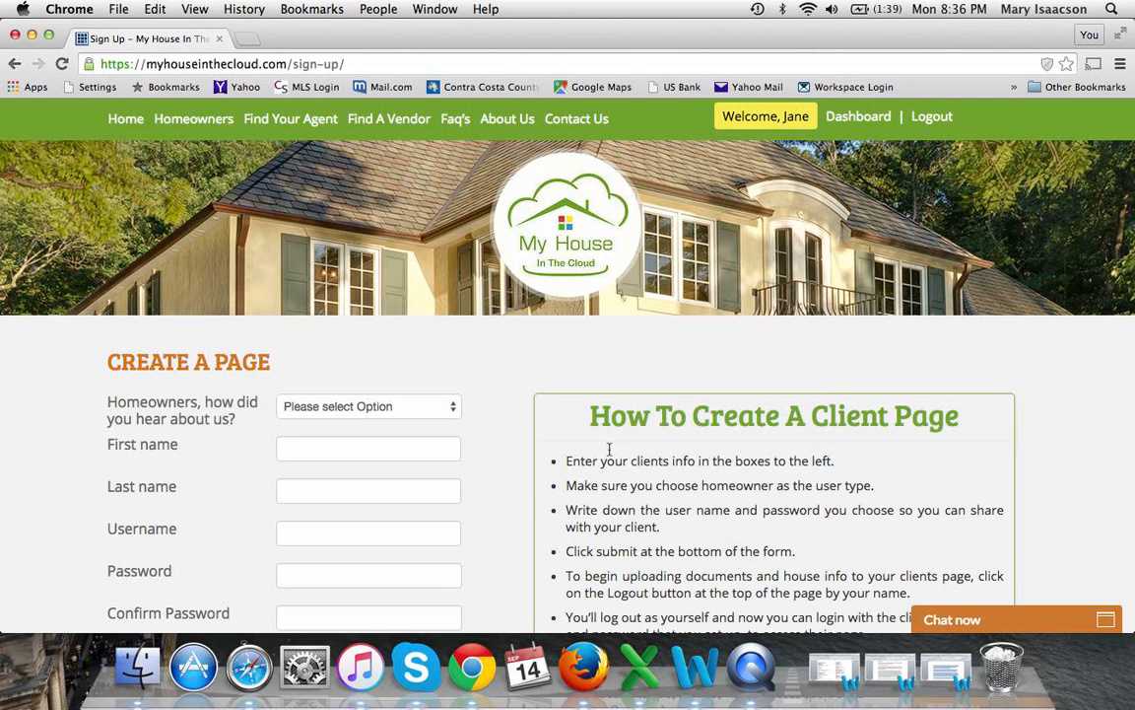
# Review the Create A Page form once more, then log out of the agent account
pyautogui.scroll(-2, 503, 483)
pyautogui.scroll(-2, 503, 484)
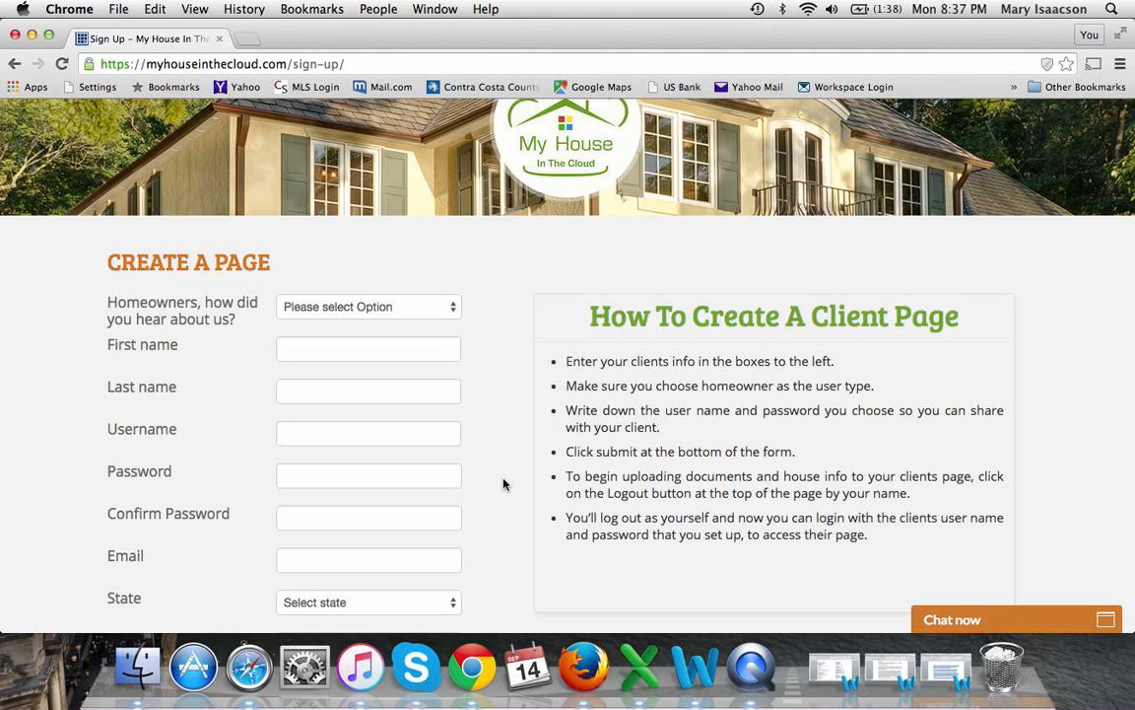
pyautogui.scroll(-5, 502, 483)
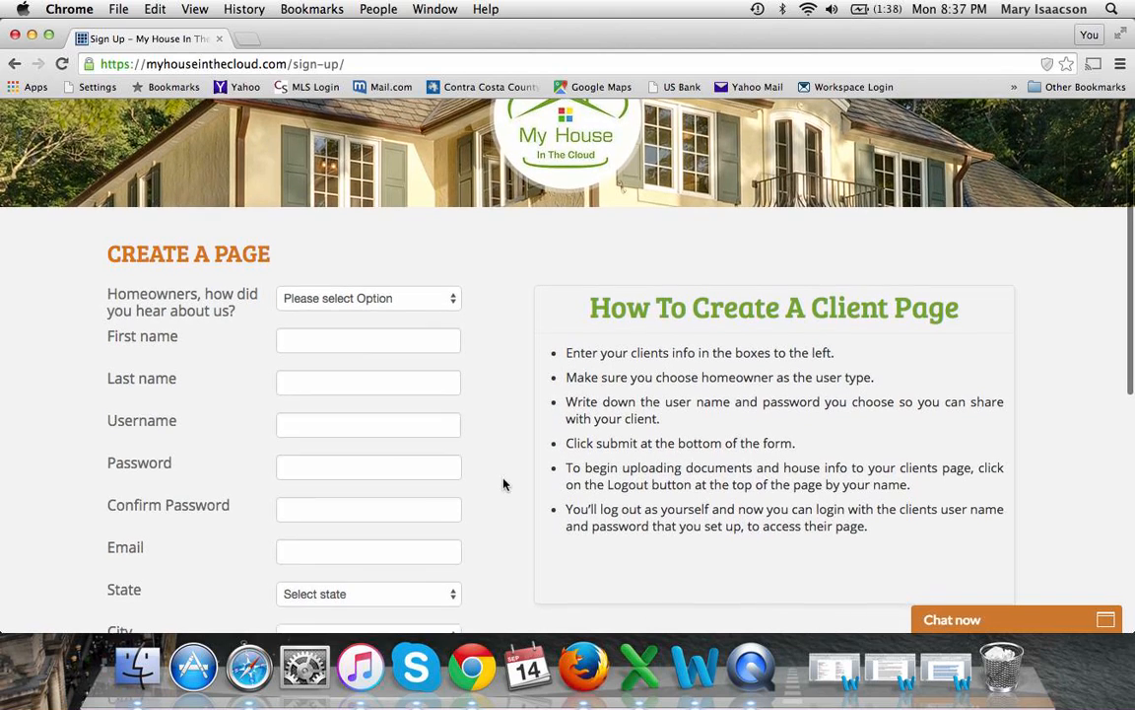
pyautogui.scroll(6, 503, 483)
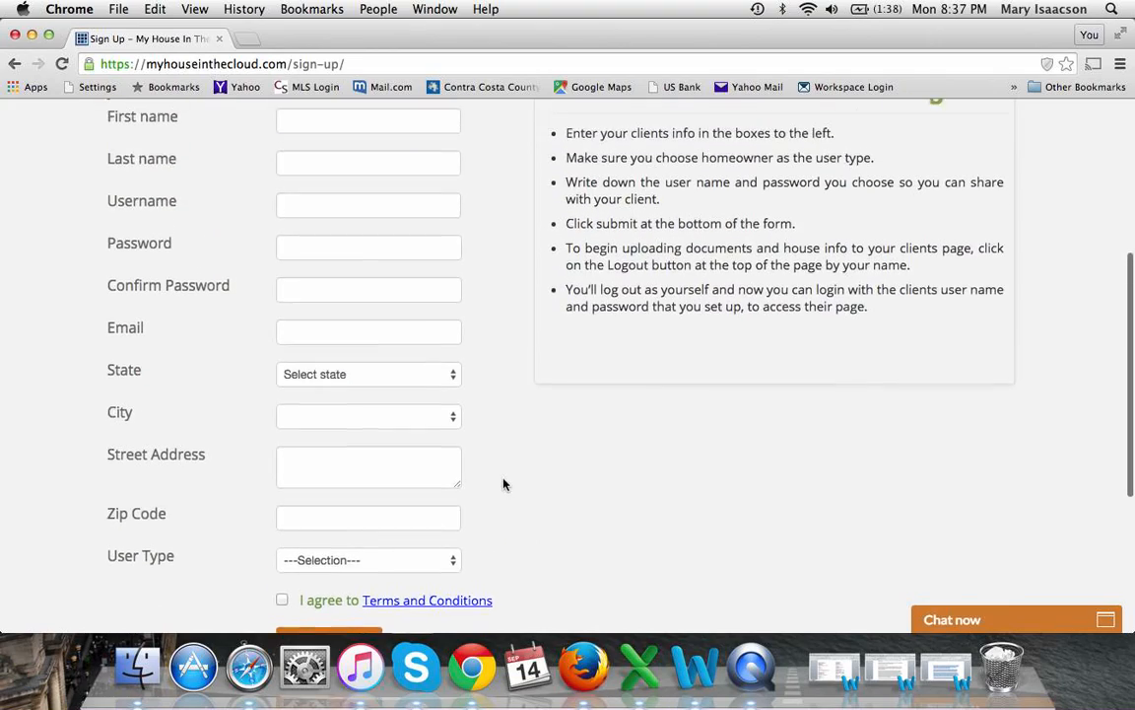
pyautogui.click(932, 118)
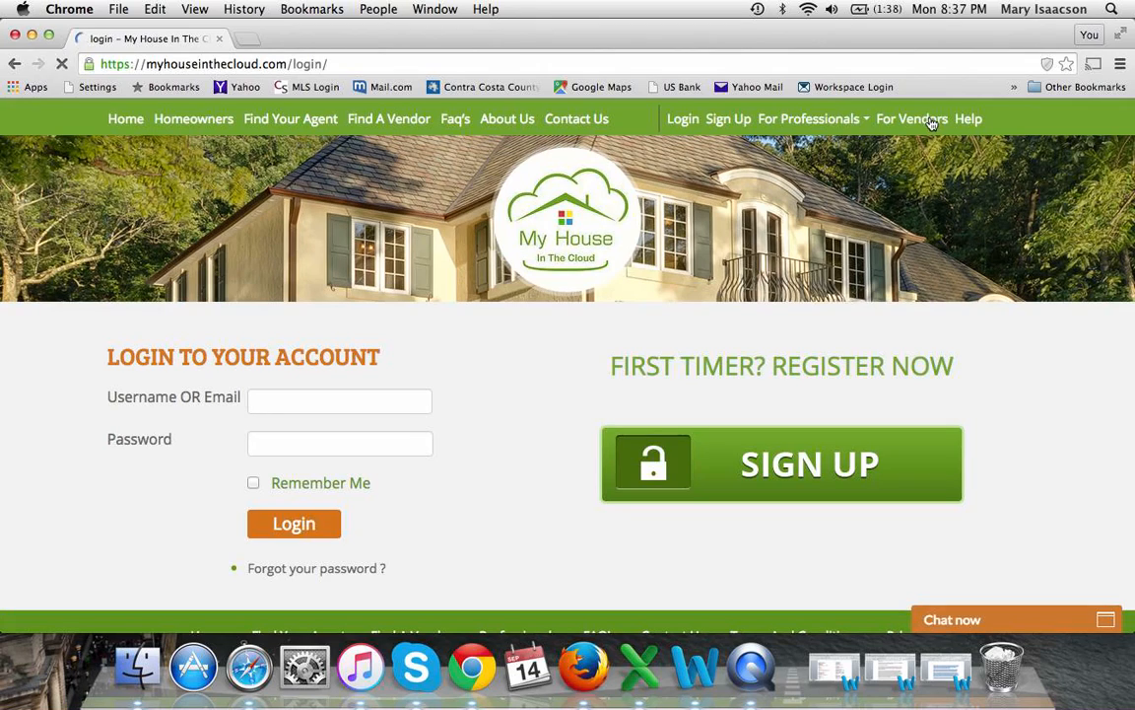
# Log in with the homeowner's username and password, then look over the Owner Dashboard cards
pyautogui.click(382, 394)
pyautogui.write('jane3')
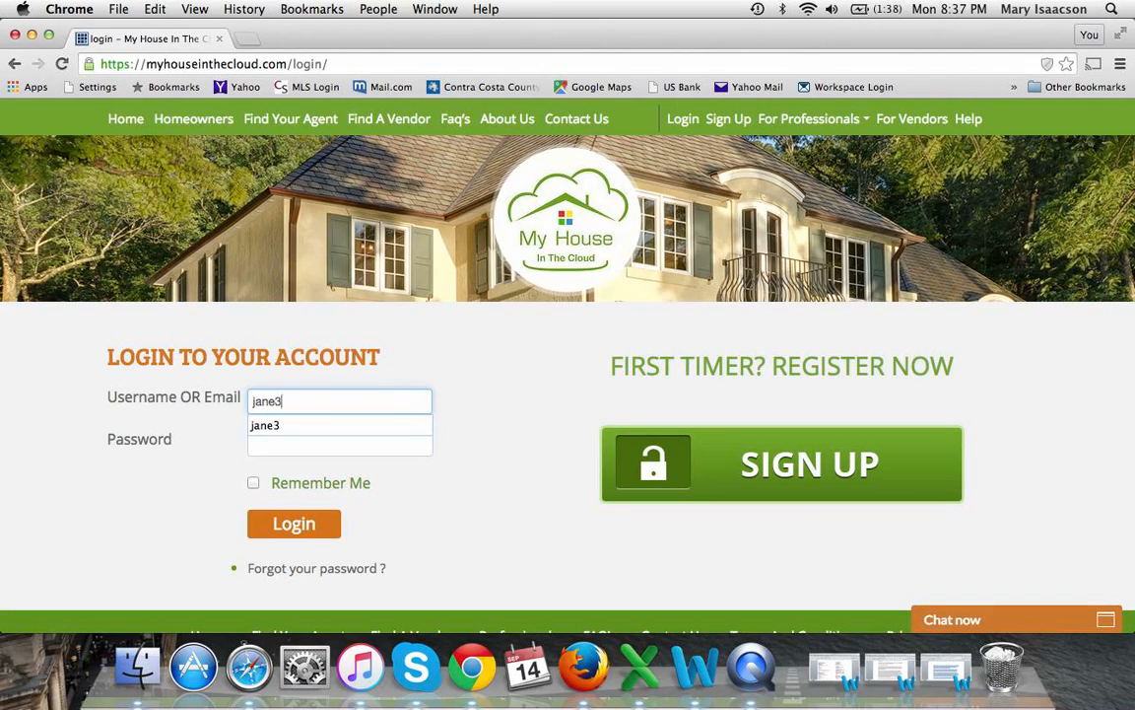
pyautogui.press('Tab')
pyautogui.write('1234')
pyautogui.click(294, 525)
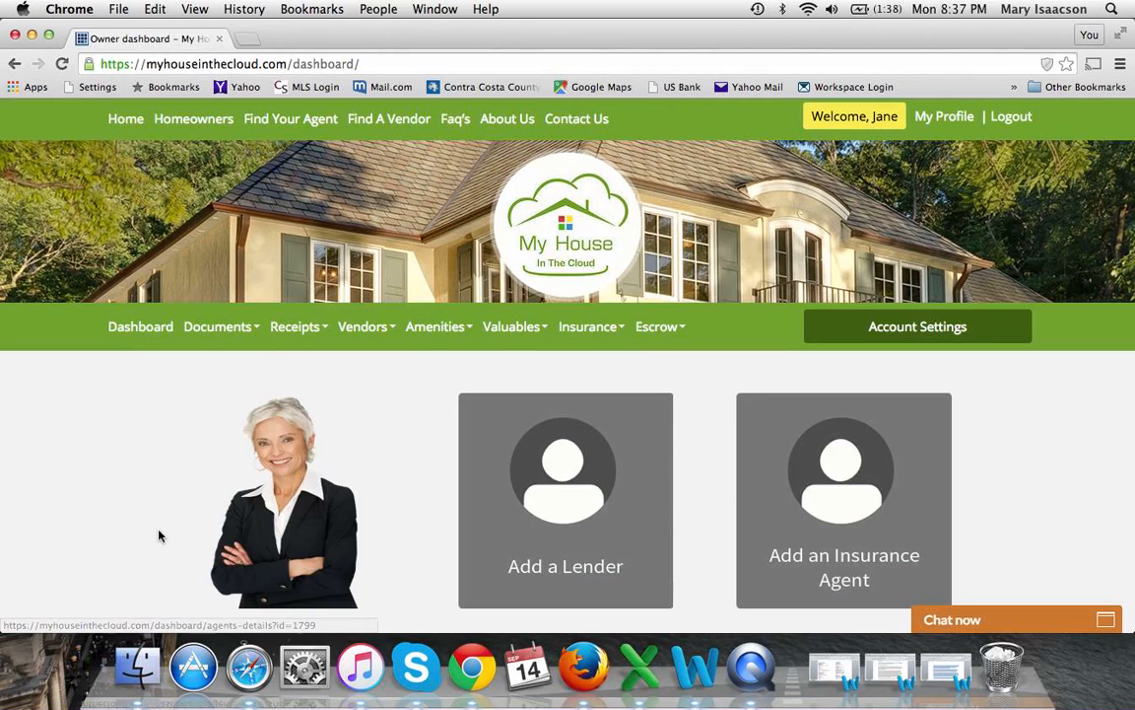
pyautogui.scroll(-2, 159, 535)
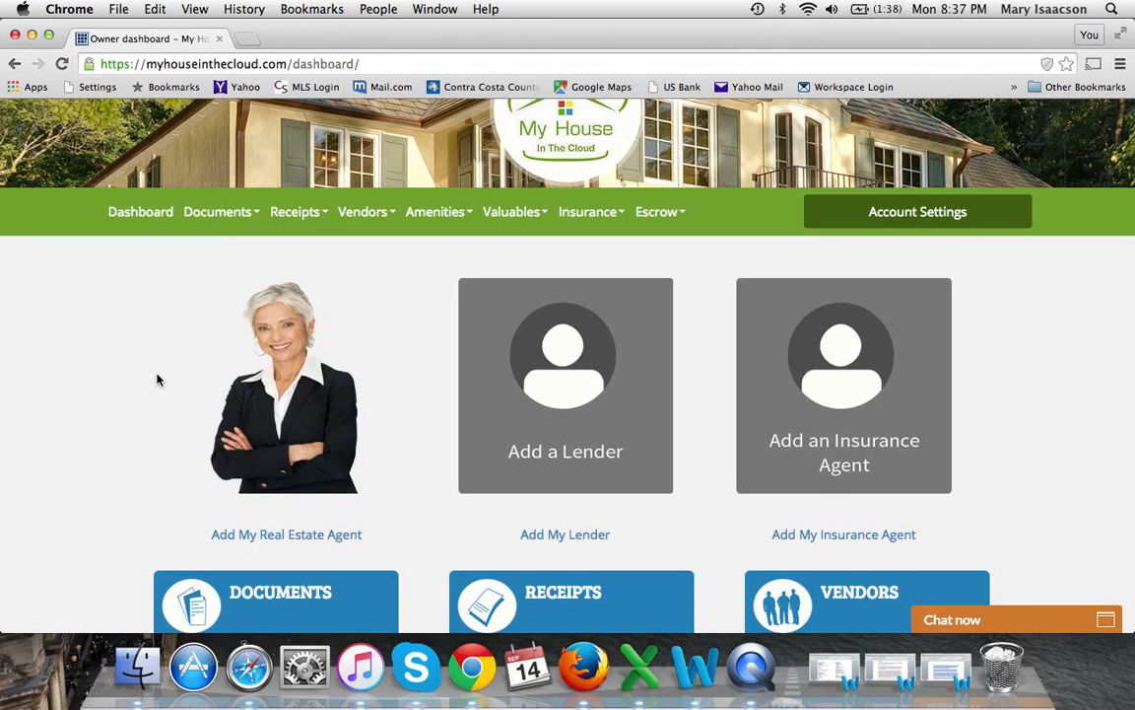
pyautogui.scroll(2, 157, 379)
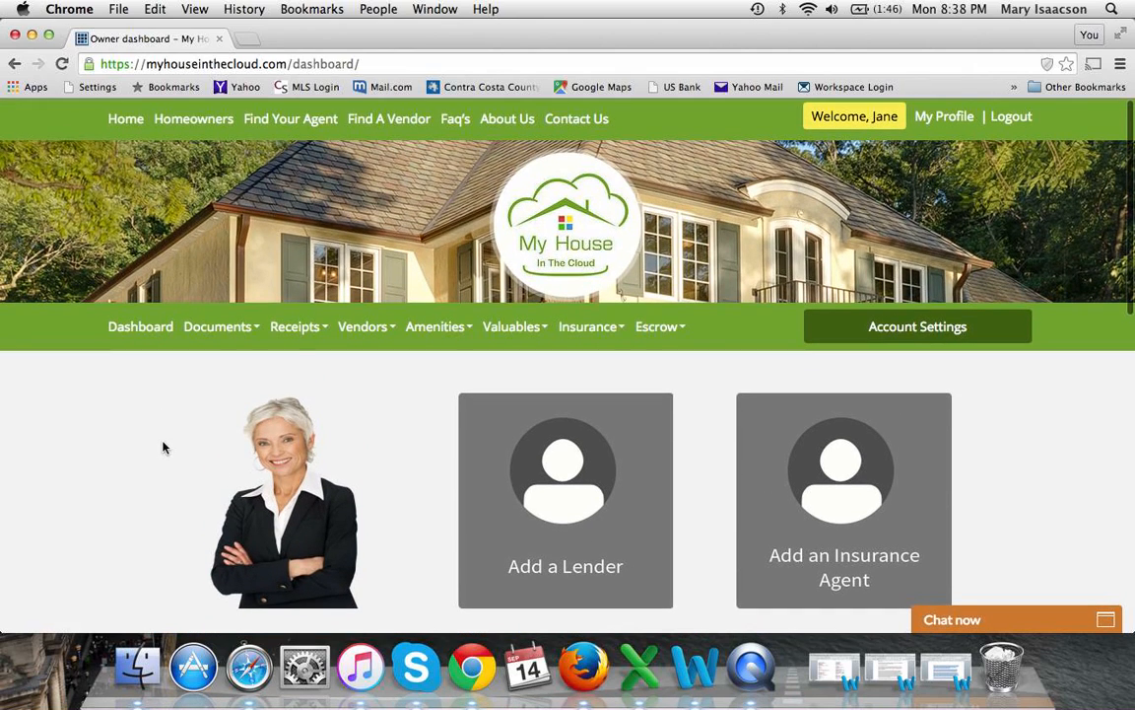
pyautogui.scroll(-2, 164, 448)
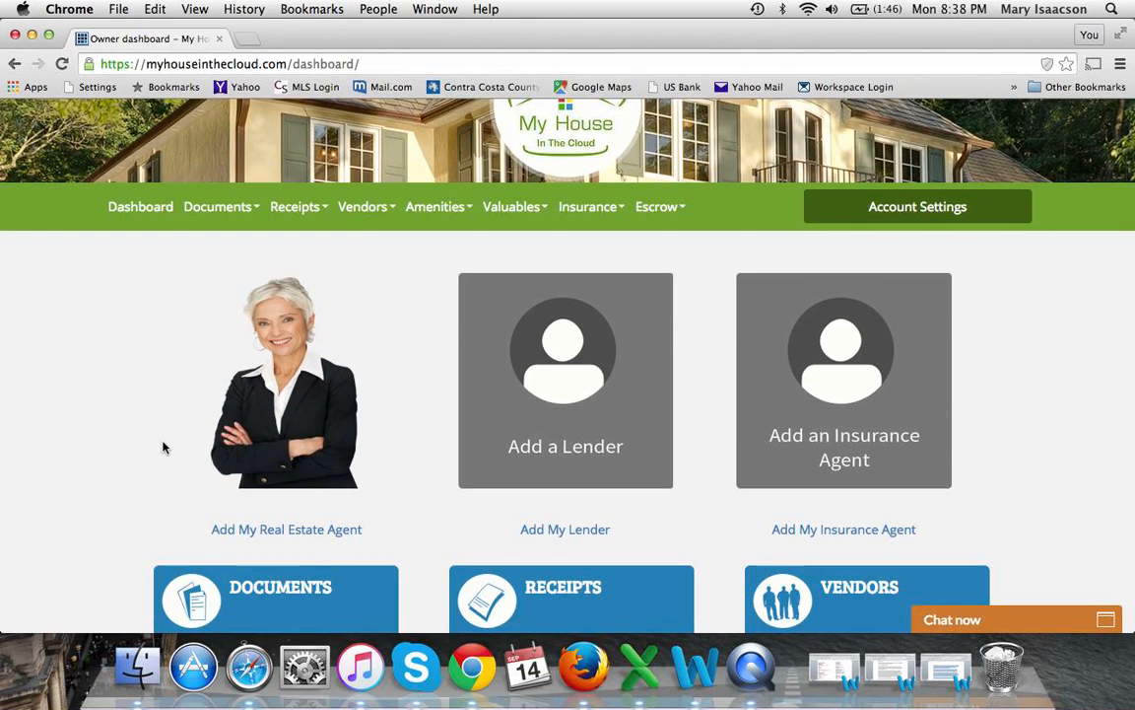
pyautogui.click(294, 426)
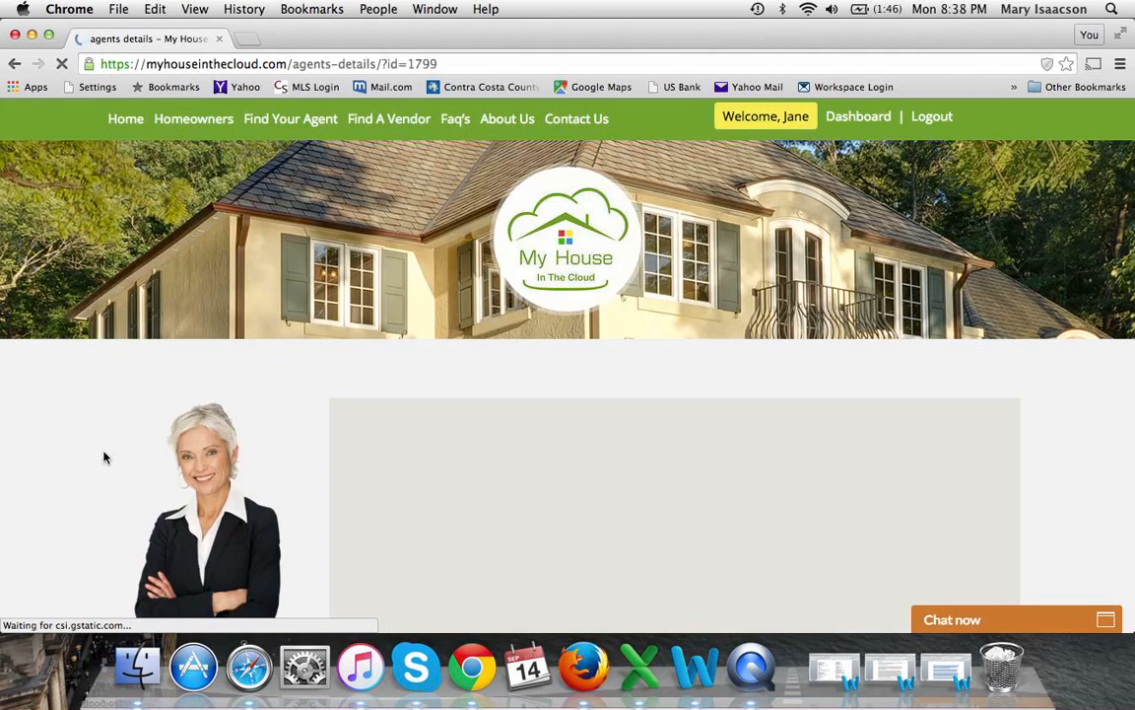
pyautogui.scroll(-5, 104, 457)
pyautogui.scroll(-5, 103, 457)
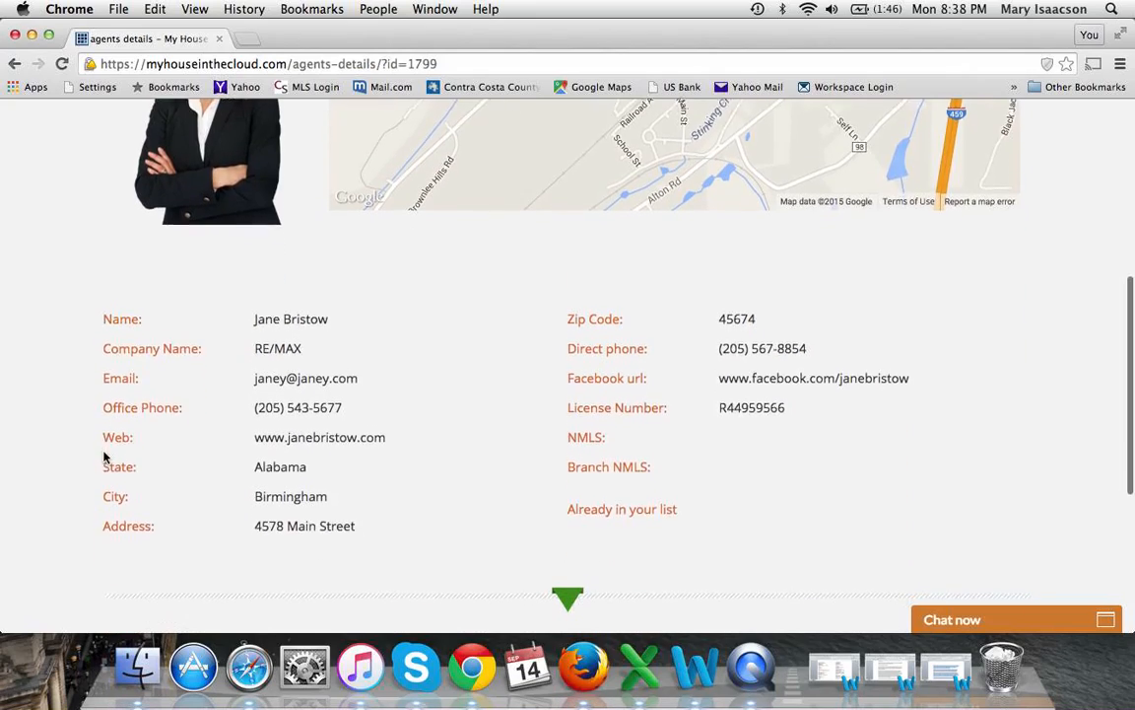
pyautogui.scroll(-4, 103, 454)
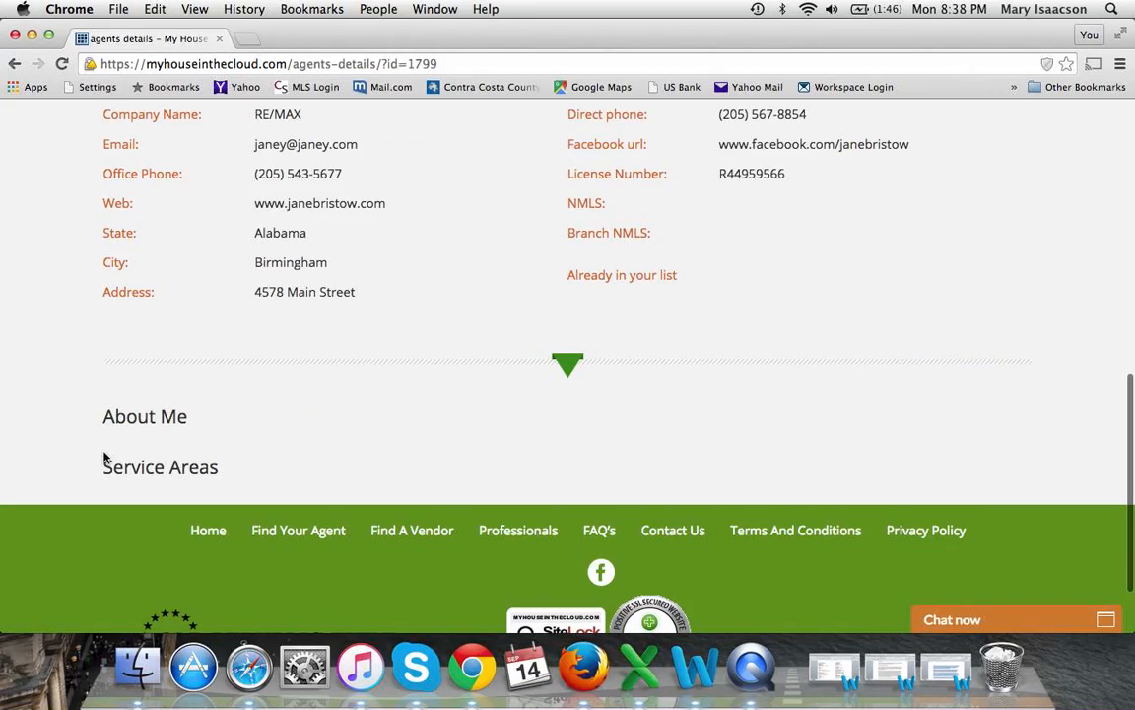
pyautogui.scroll(15, 104, 457)
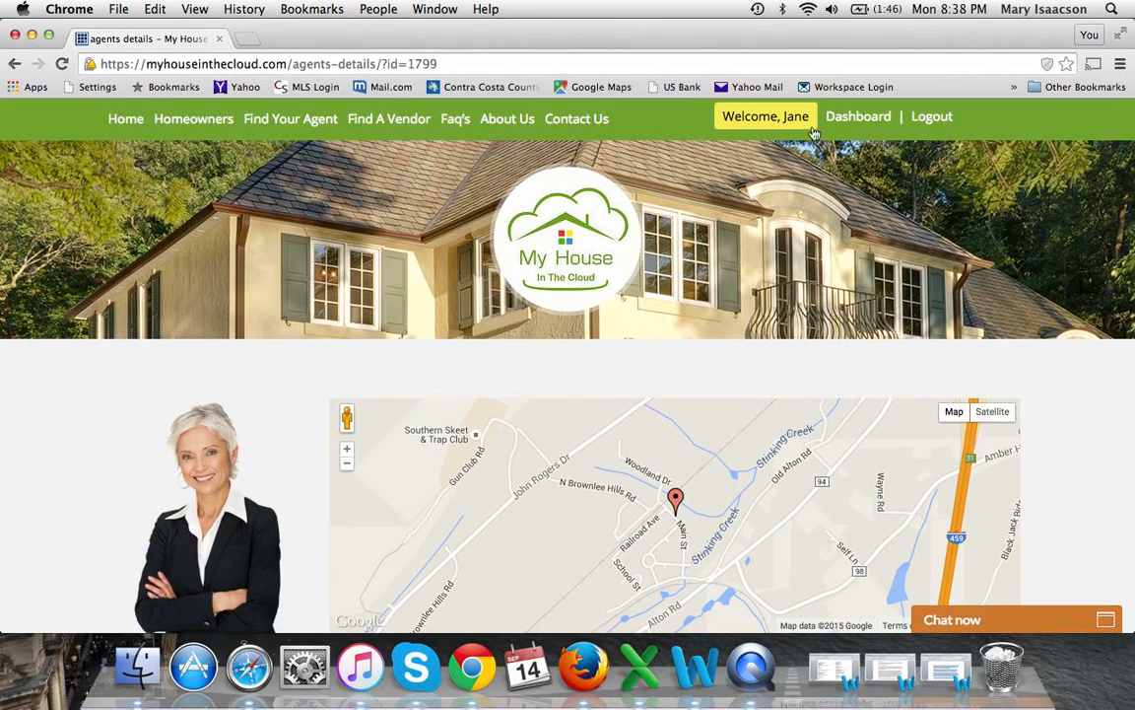
pyautogui.click(853, 119)
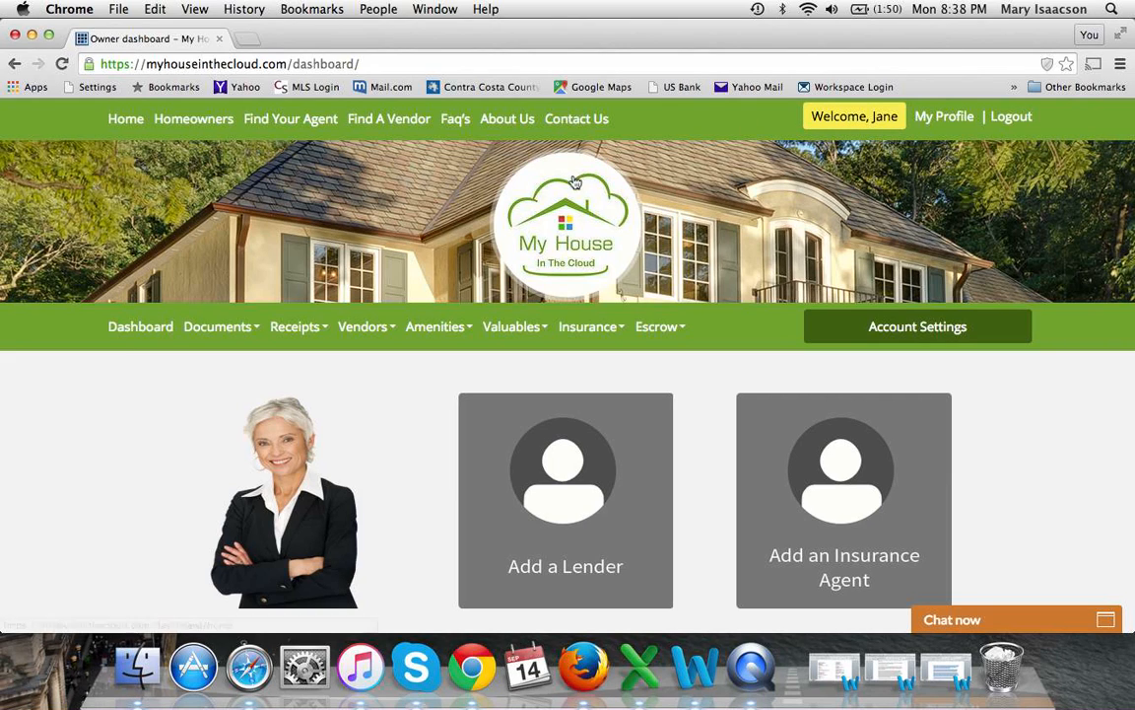
pyautogui.click(234, 335)
# Upload the envelope list CSV from Downloads as a document named 'contract'
pyautogui.click(241, 388)
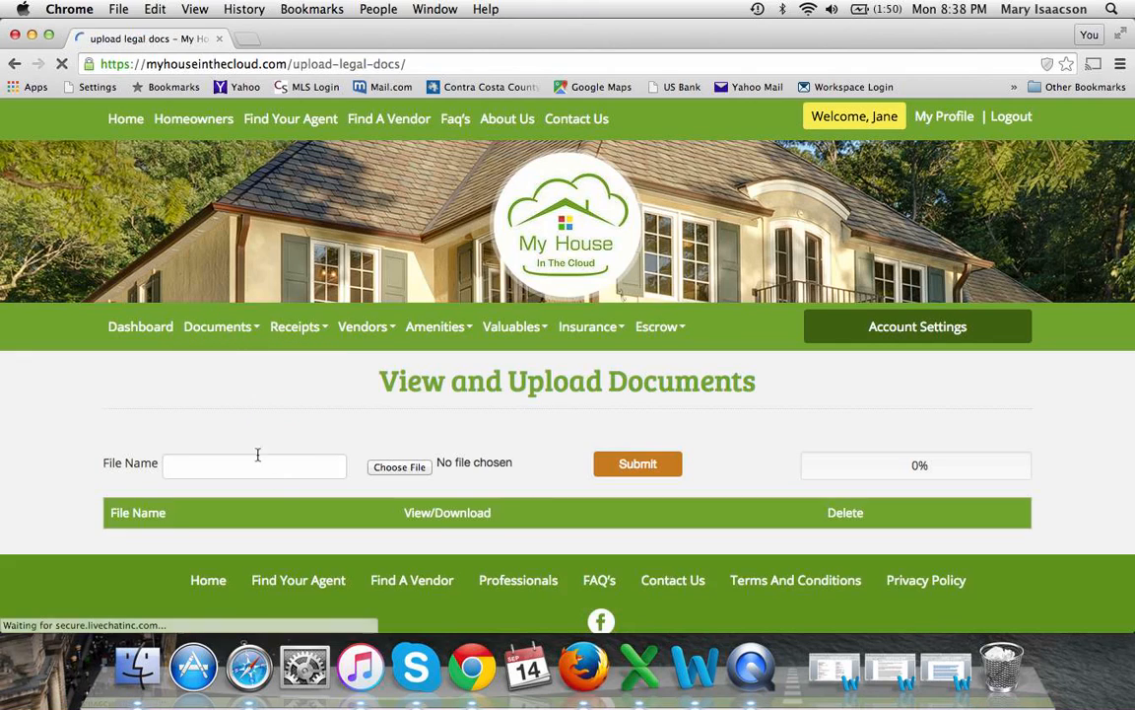
pyautogui.click(274, 471)
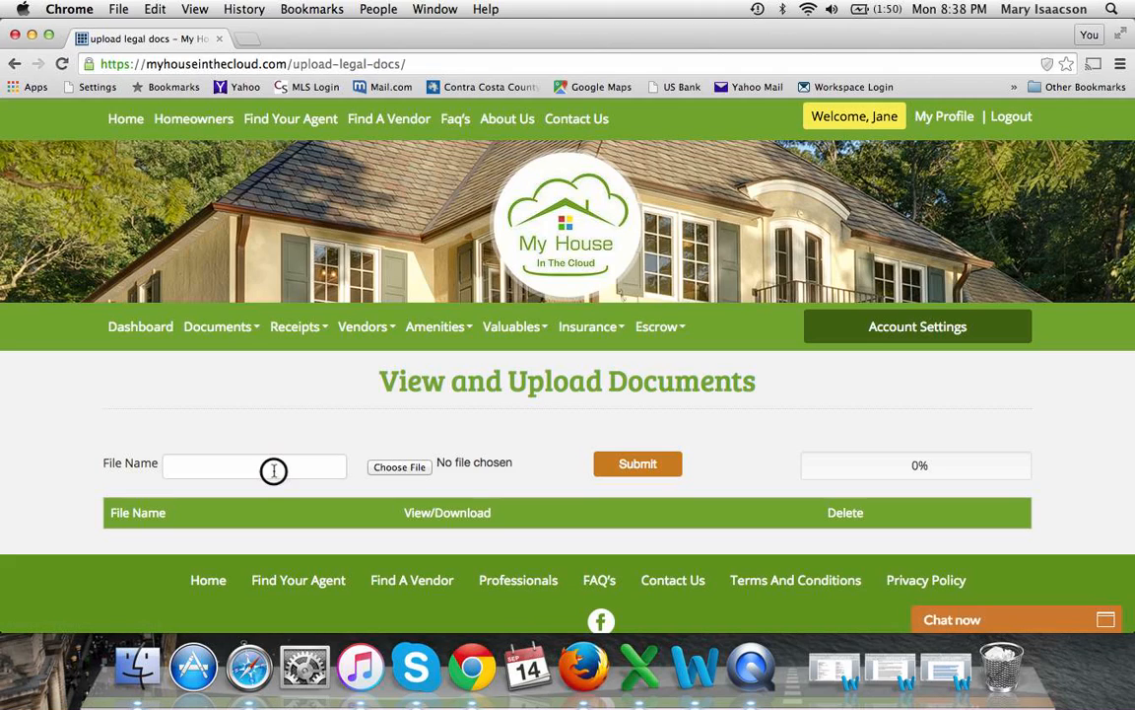
pyautogui.write('contract')
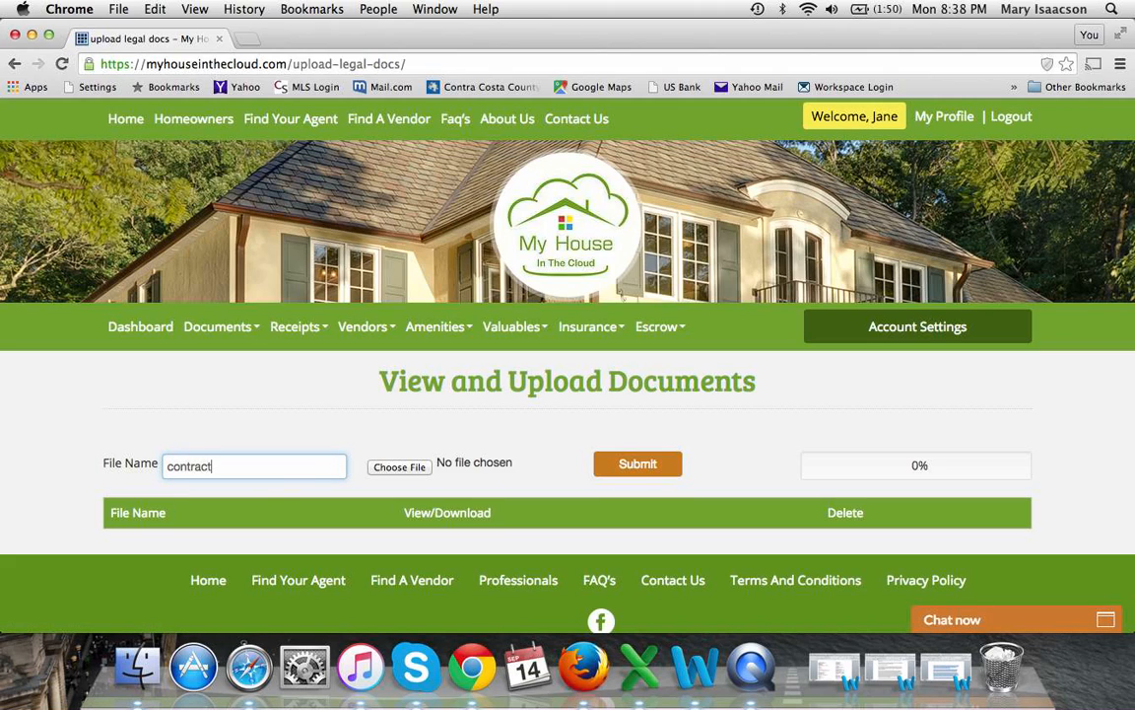
pyautogui.click(395, 469)
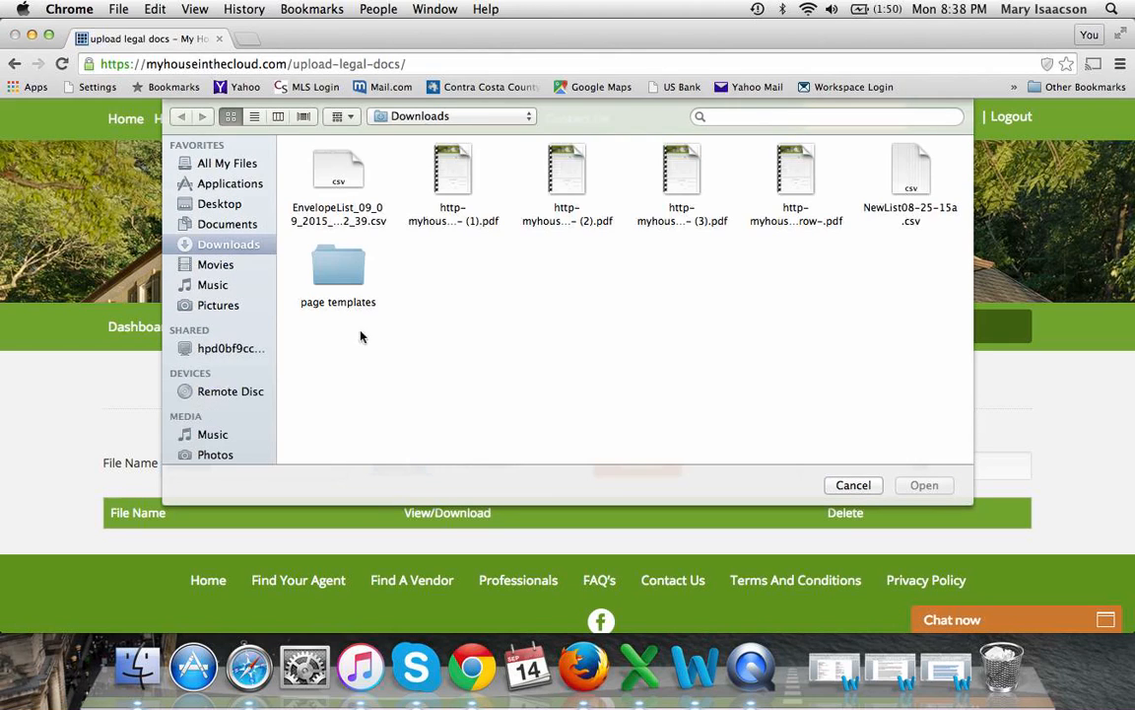
pyautogui.click(347, 193)
pyautogui.click(922, 485)
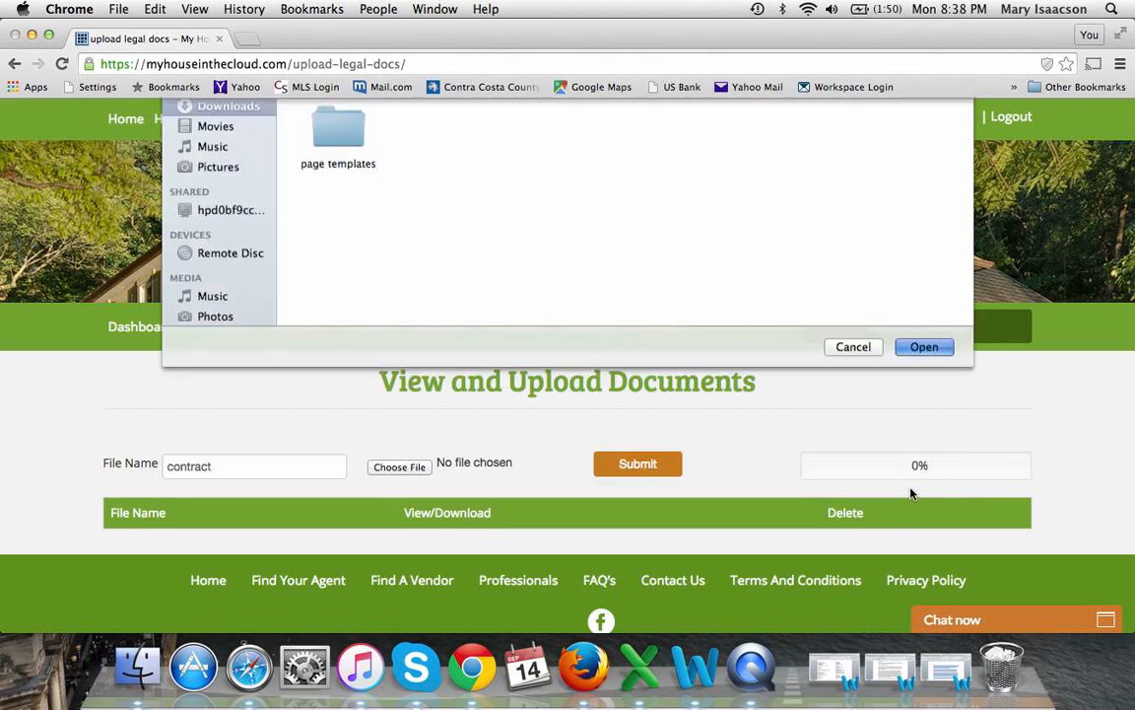
pyautogui.click(613, 464)
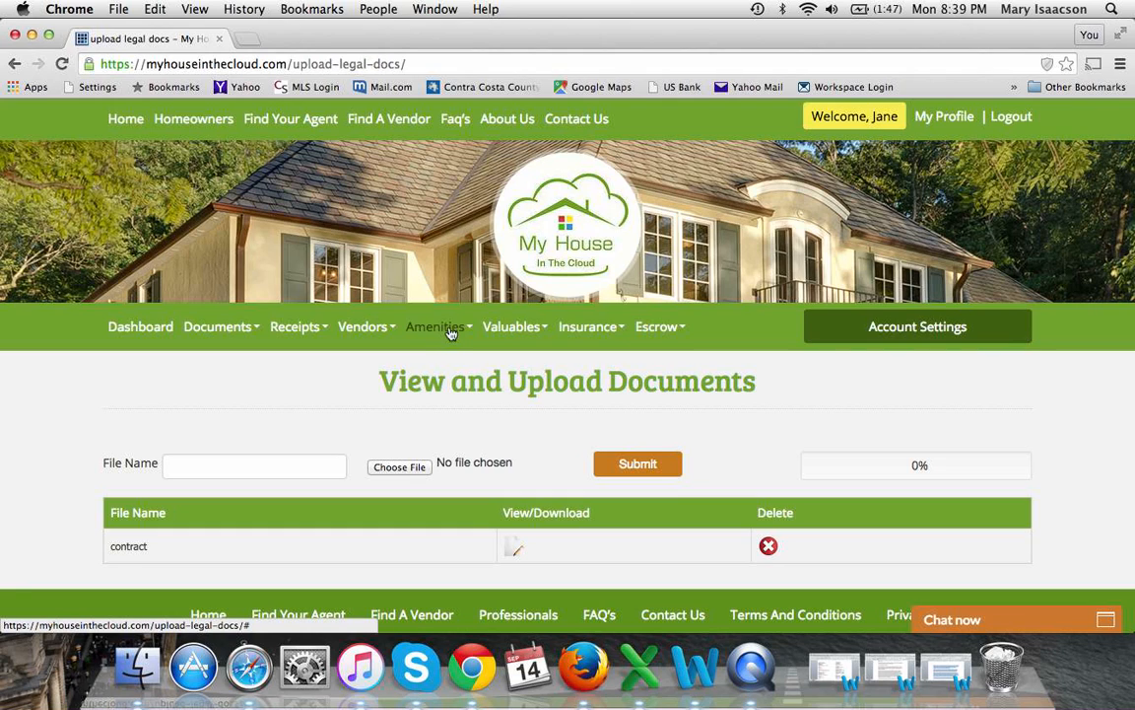
# Open Amenities > Add Amenities and view the Type of Amenity options without choosing one
pyautogui.click(448, 333)
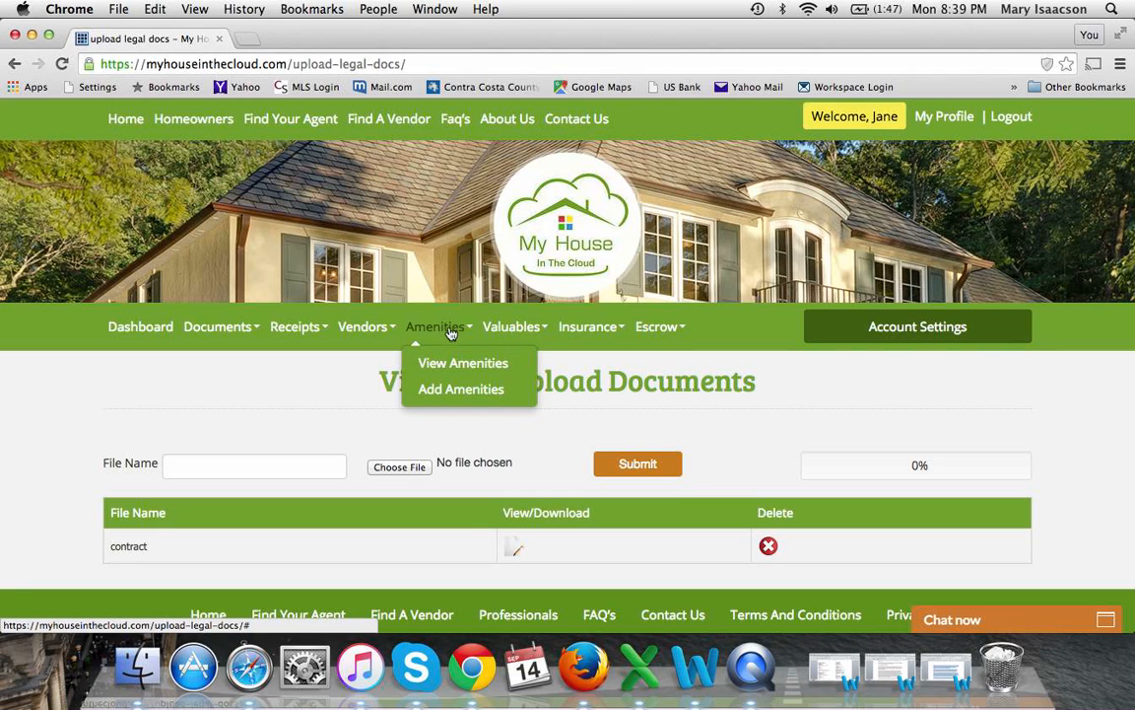
pyautogui.click(456, 388)
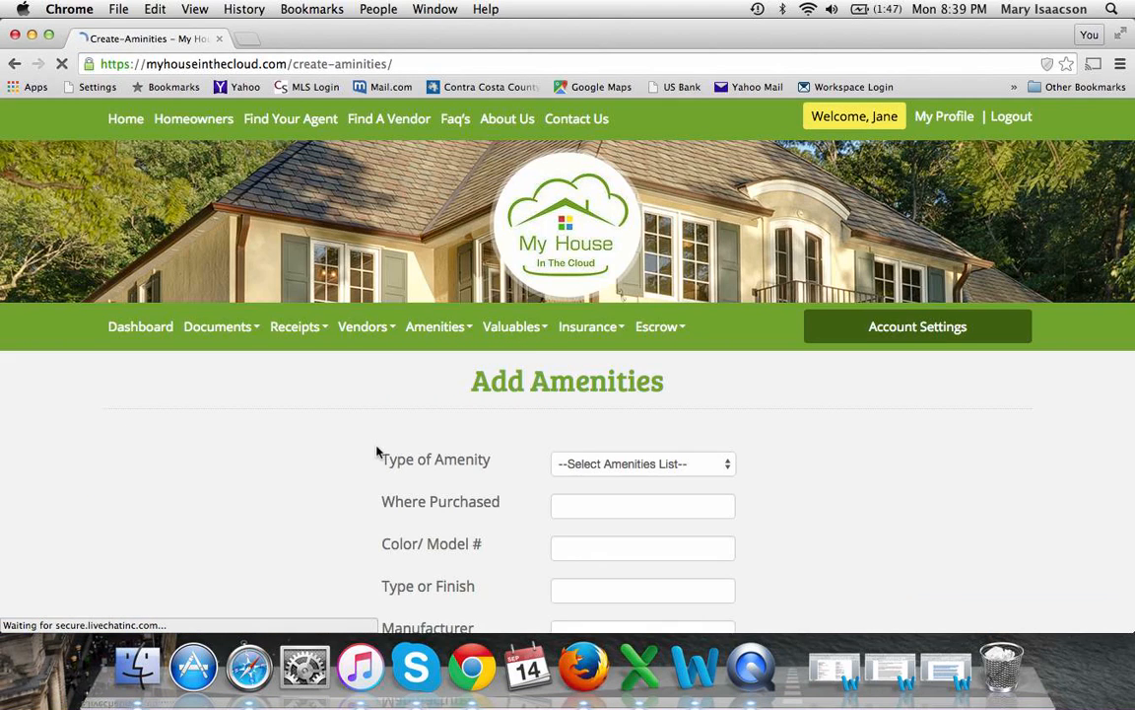
pyautogui.scroll(-2, 306, 502)
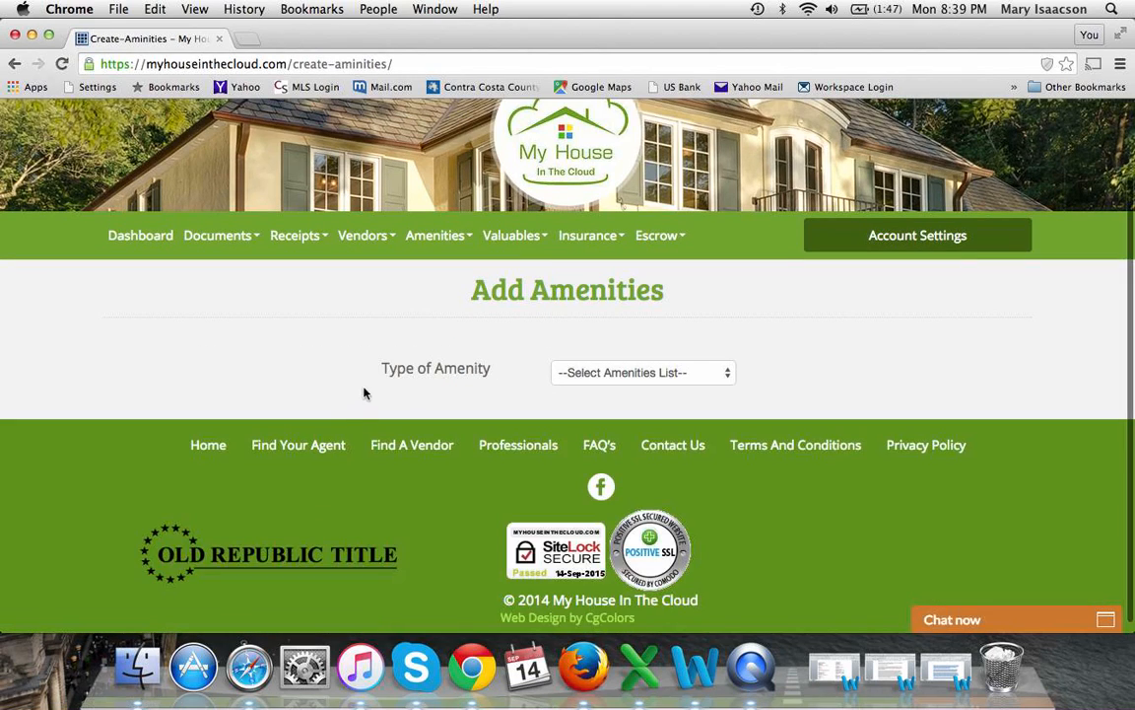
pyautogui.click(576, 385)
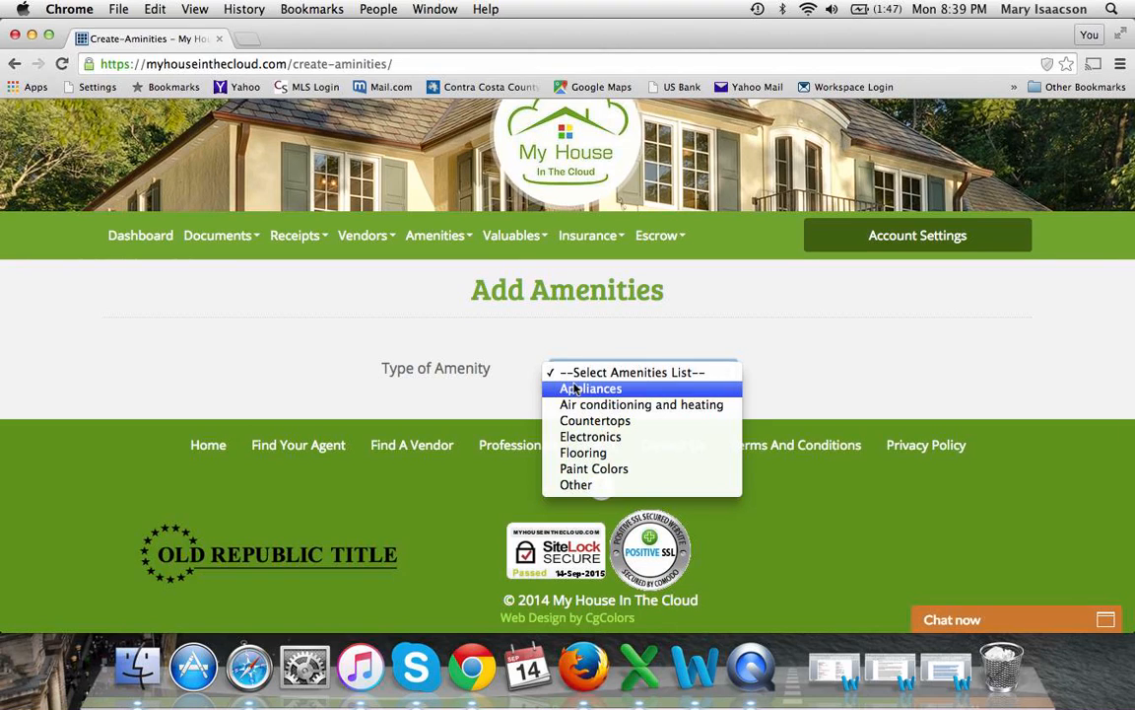
pyautogui.click(697, 328)
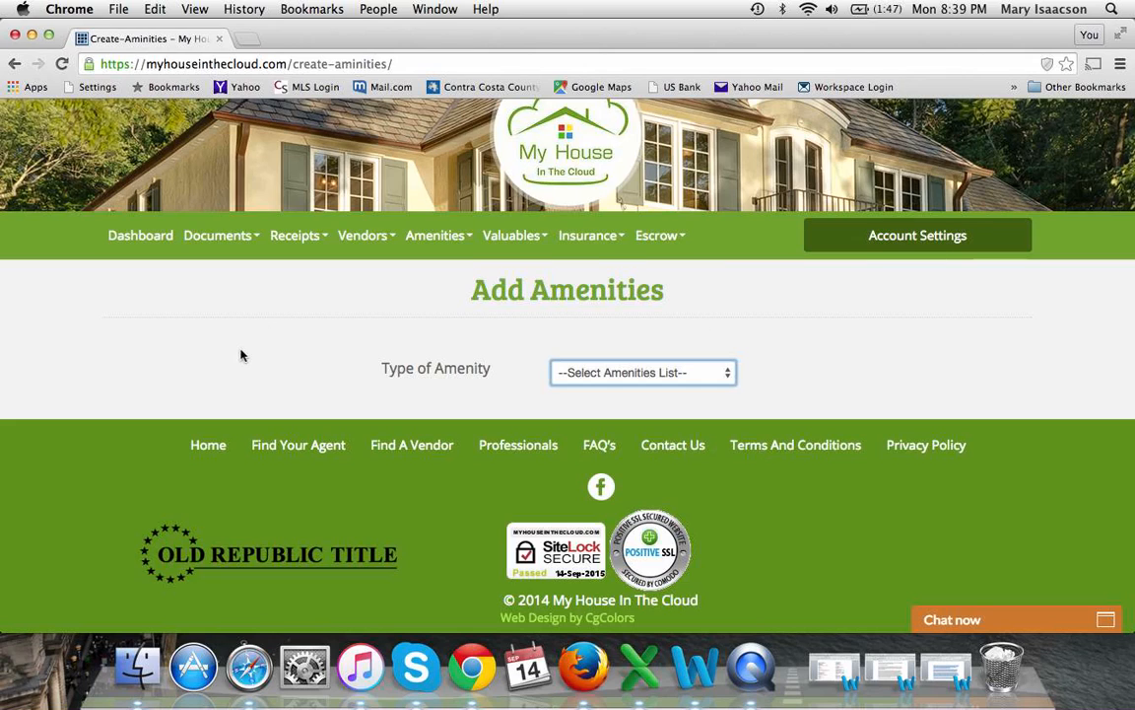
pyautogui.scroll(3, 241, 355)
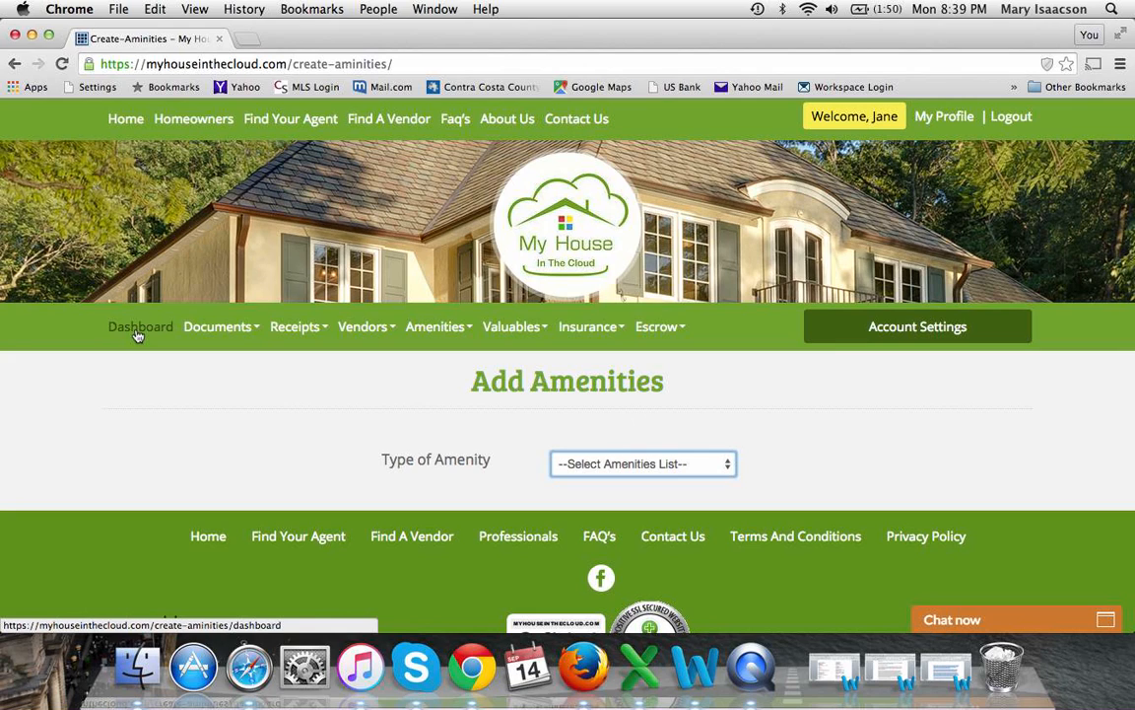
# Return to the owner Dashboard, then go to the Find Your Agent directory
pyautogui.click(153, 336)
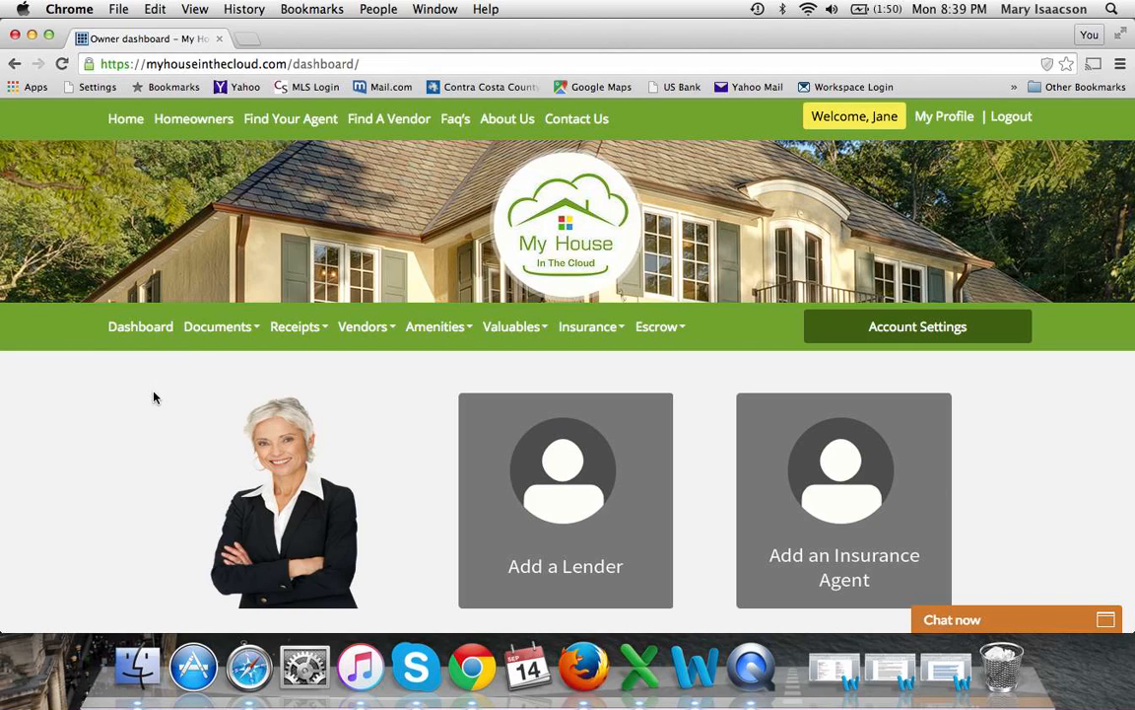
pyautogui.click(304, 128)
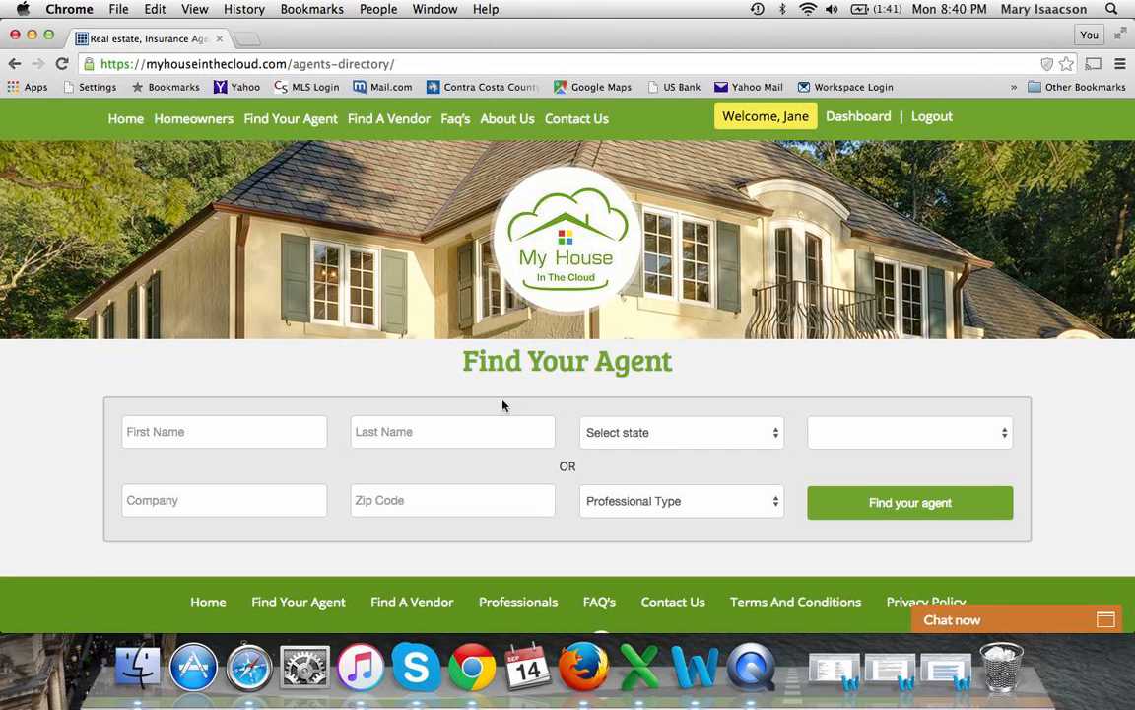
pyautogui.click(651, 444)
pyautogui.scroll(-10, 651, 441)
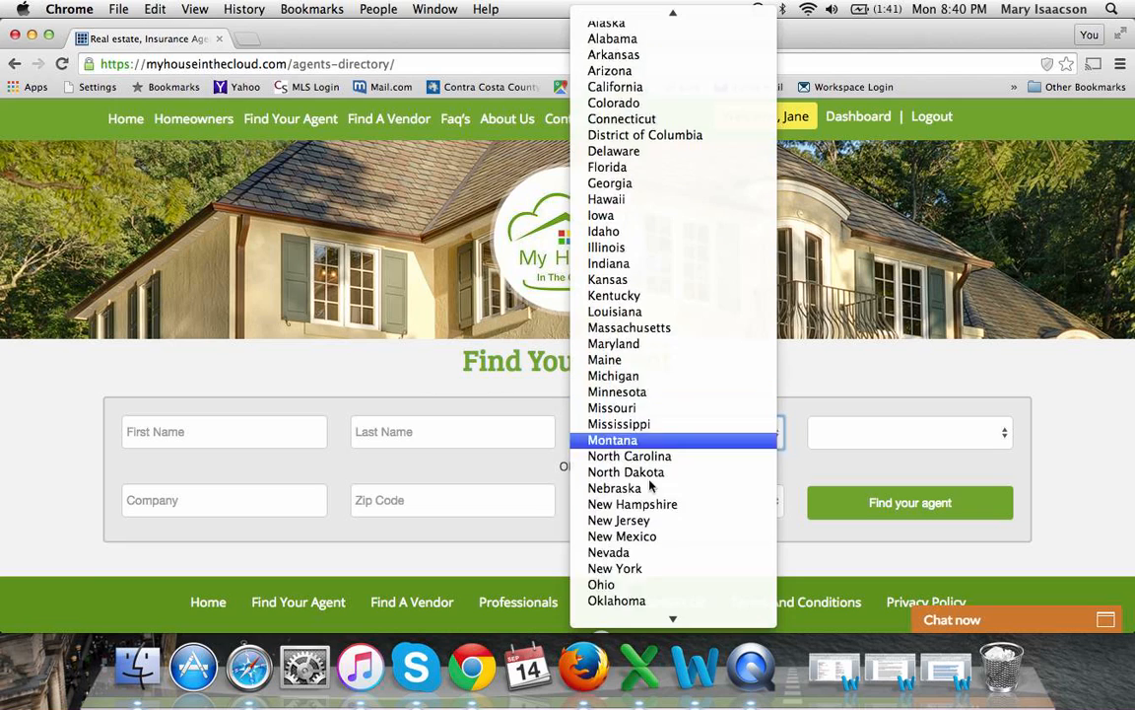
pyautogui.scroll(-5, 645, 532)
pyautogui.click(629, 502)
pyautogui.click(697, 512)
pyautogui.click(627, 466)
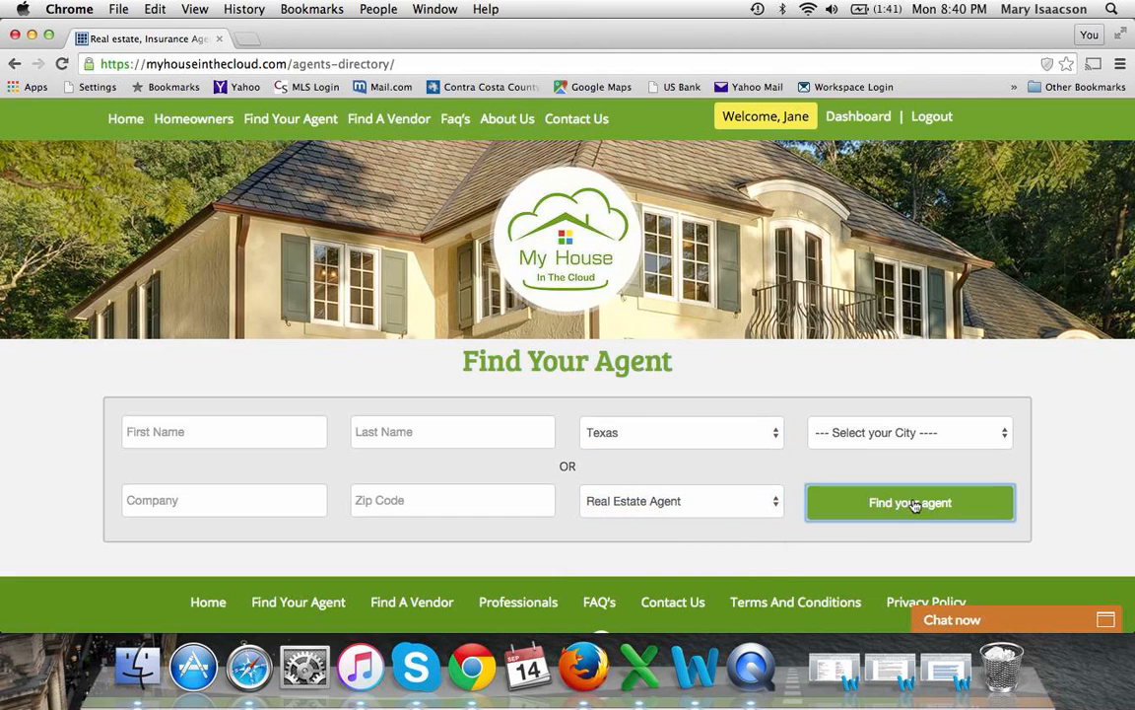
pyautogui.click(910, 504)
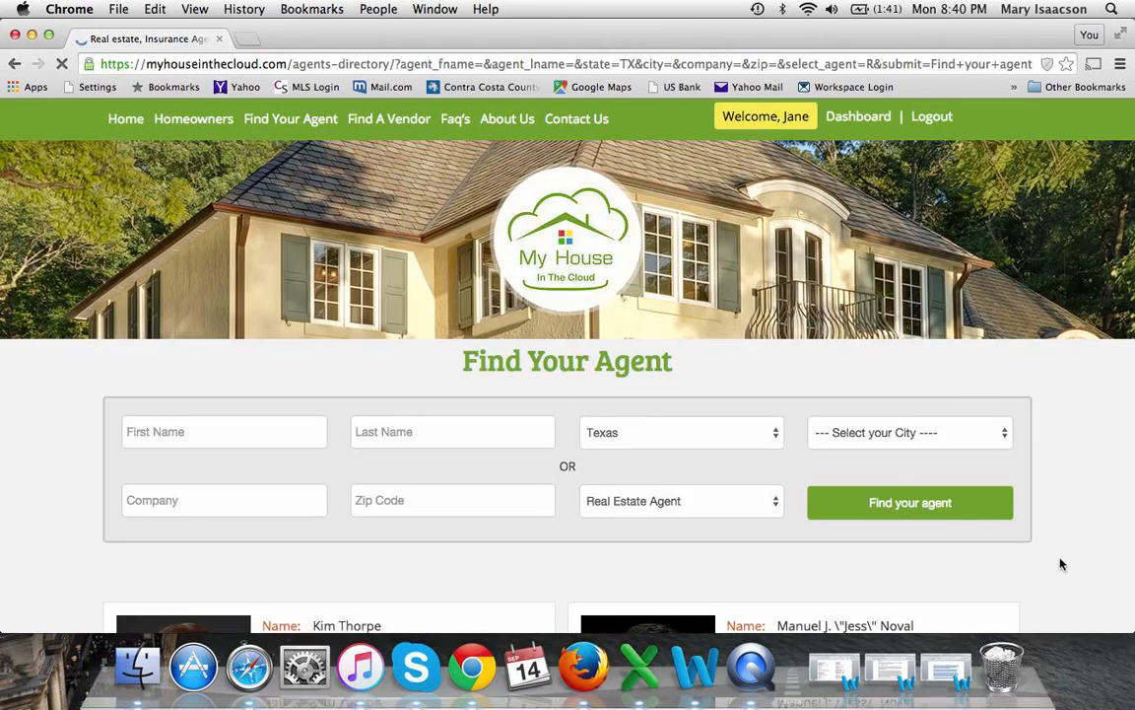
pyautogui.scroll(-3, 1033, 590)
pyautogui.scroll(-5, 978, 489)
pyautogui.scroll(-15, 979, 489)
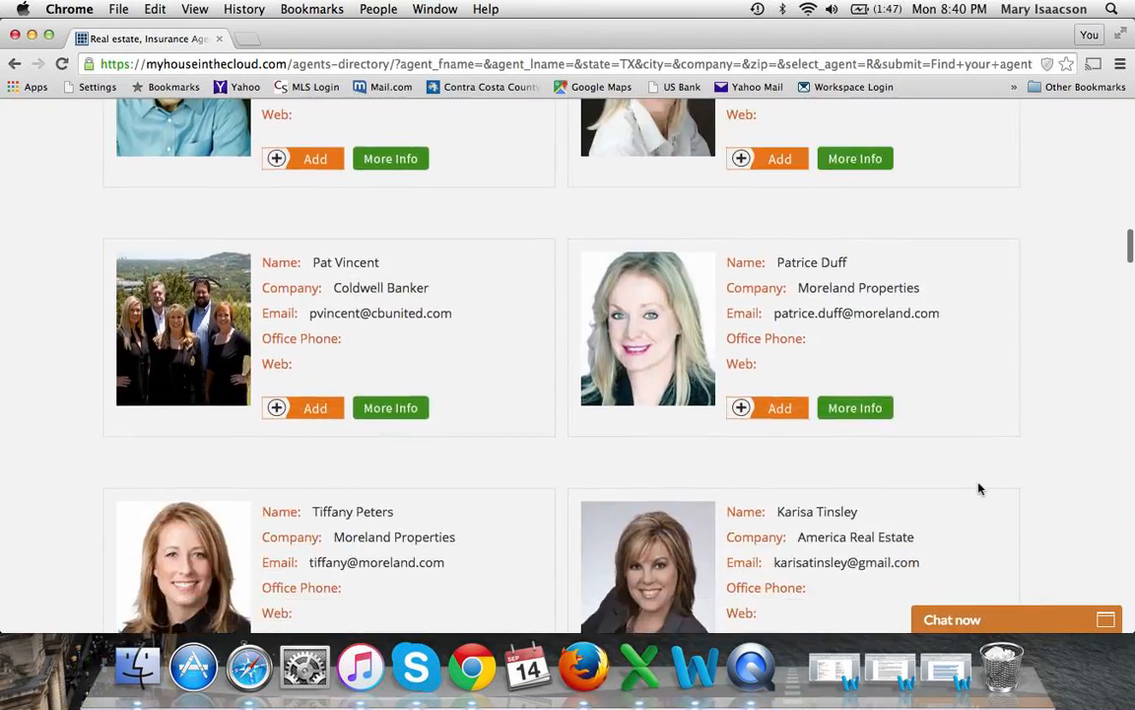
pyautogui.scroll(-10, 979, 489)
pyautogui.scroll(15, 978, 489)
pyautogui.scroll(3, 978, 489)
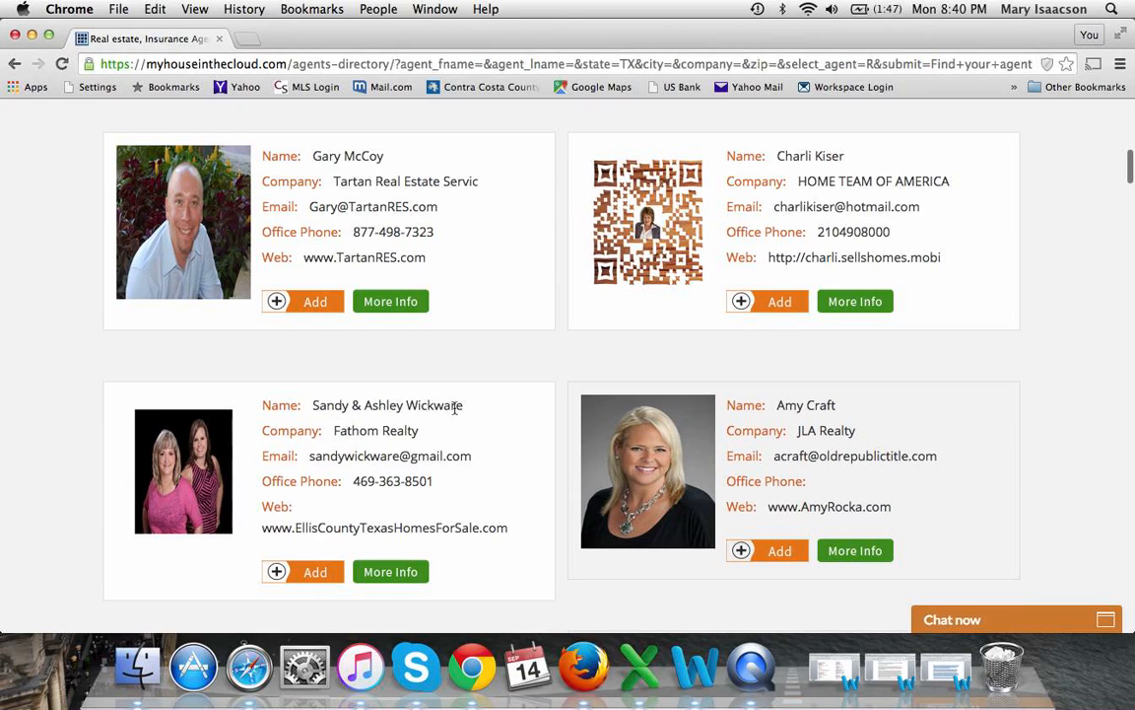
pyautogui.click(310, 573)
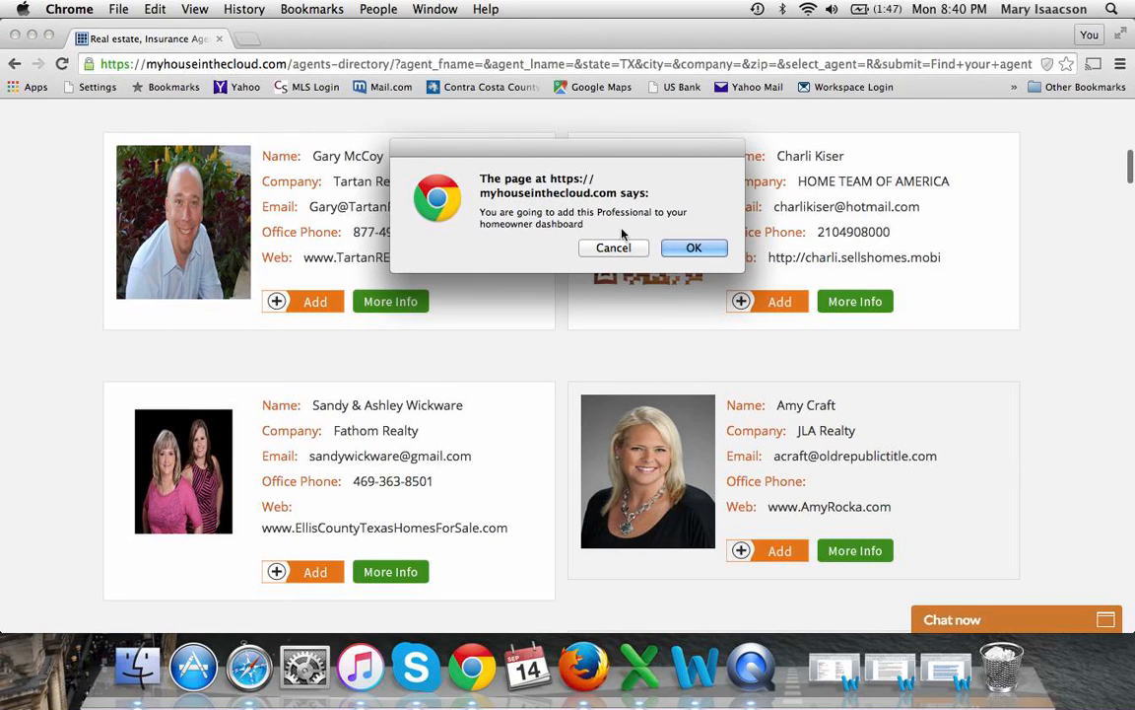
pyautogui.click(626, 251)
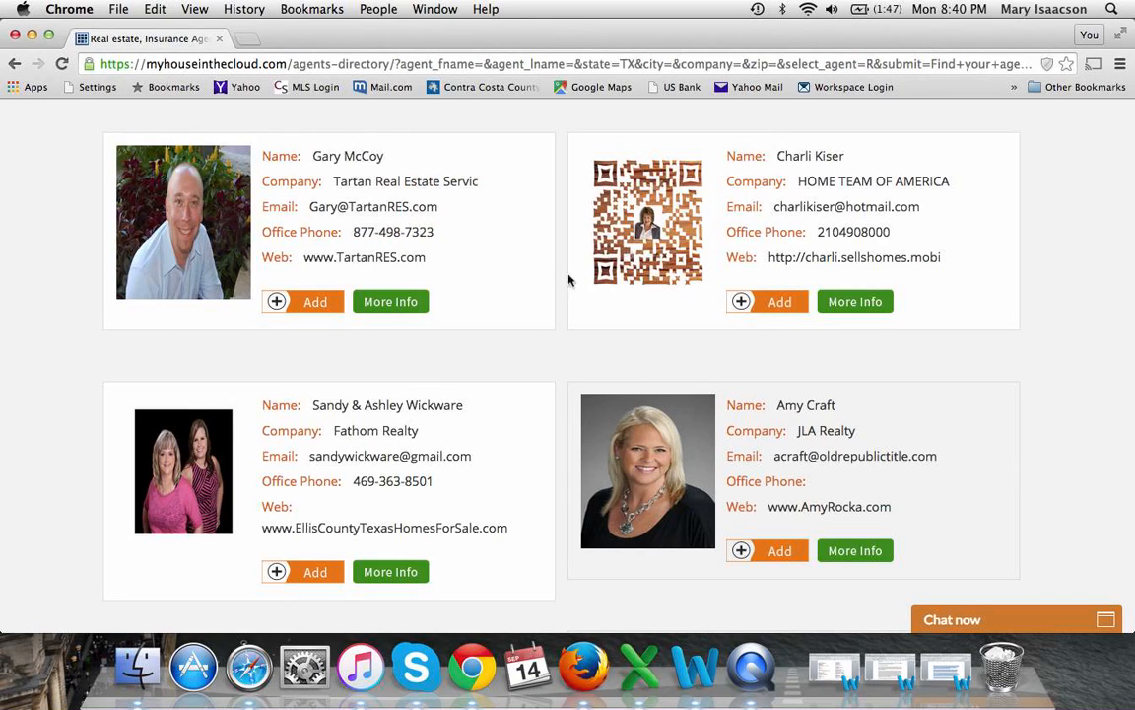
# Read the Fathom Realty agents' More Info page, then go back to the Dashboard
pyautogui.click(399, 576)
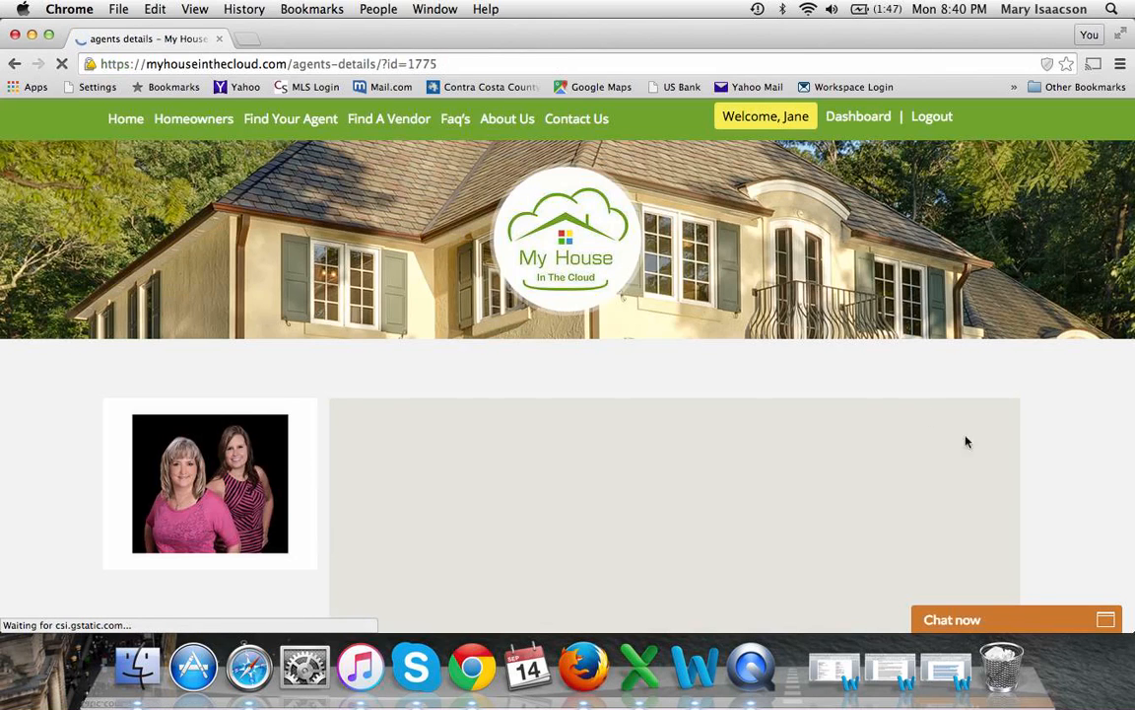
pyautogui.scroll(-5, 1051, 483)
pyautogui.scroll(-2, 1051, 485)
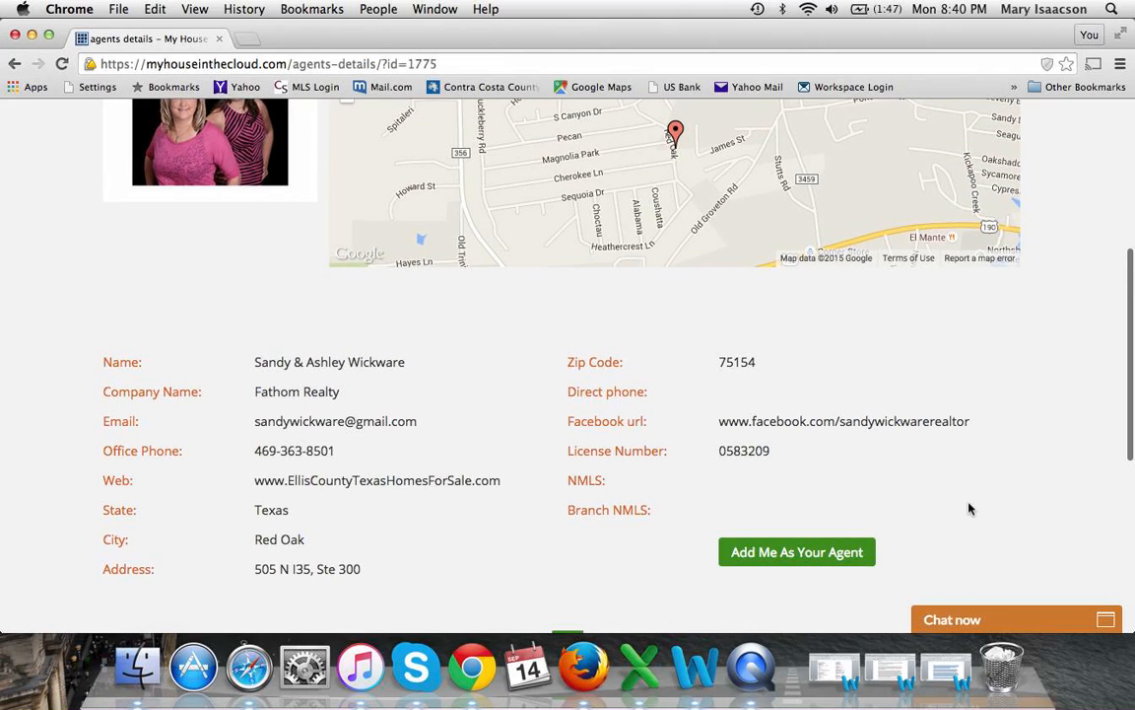
pyautogui.scroll(-6, 968, 508)
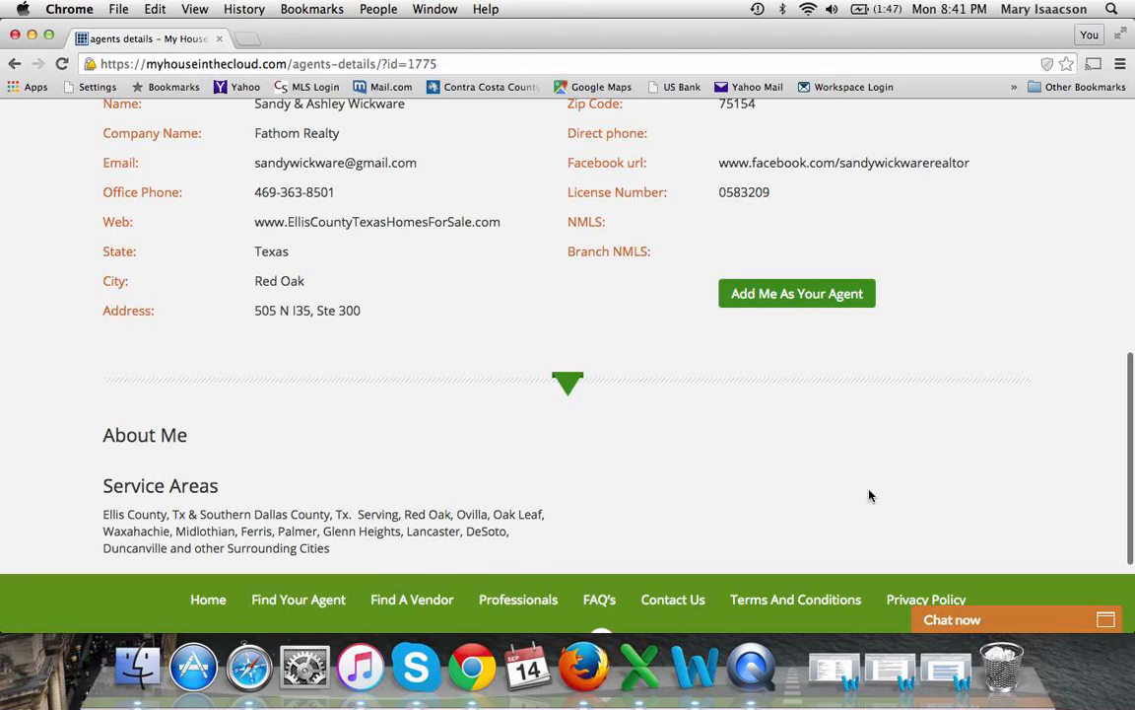
pyautogui.scroll(10, 871, 494)
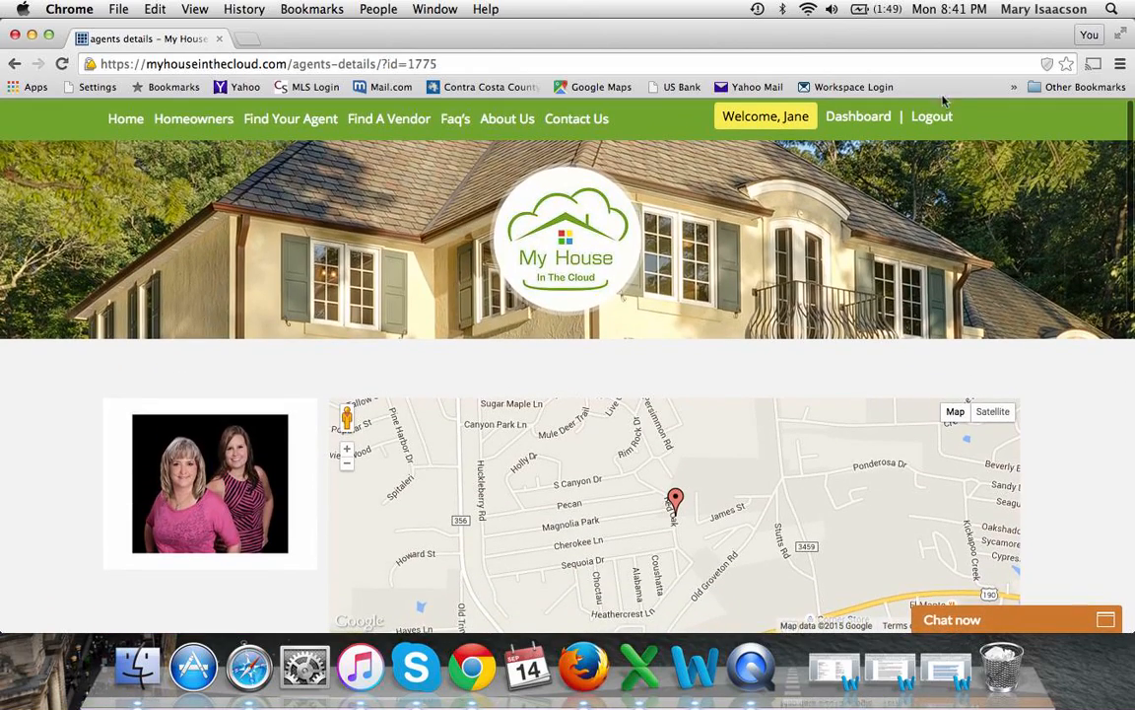
pyautogui.click(855, 119)
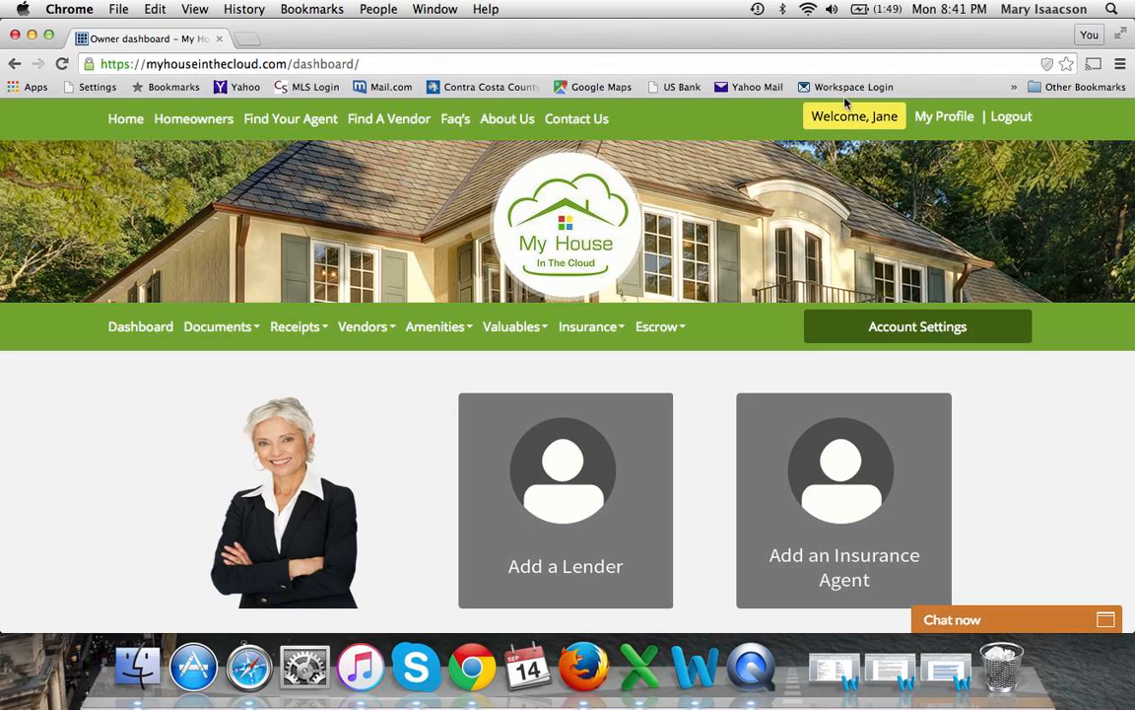
# Log out of the homeowner account and sign back in with the agent's username and password
pyautogui.click(1007, 119)
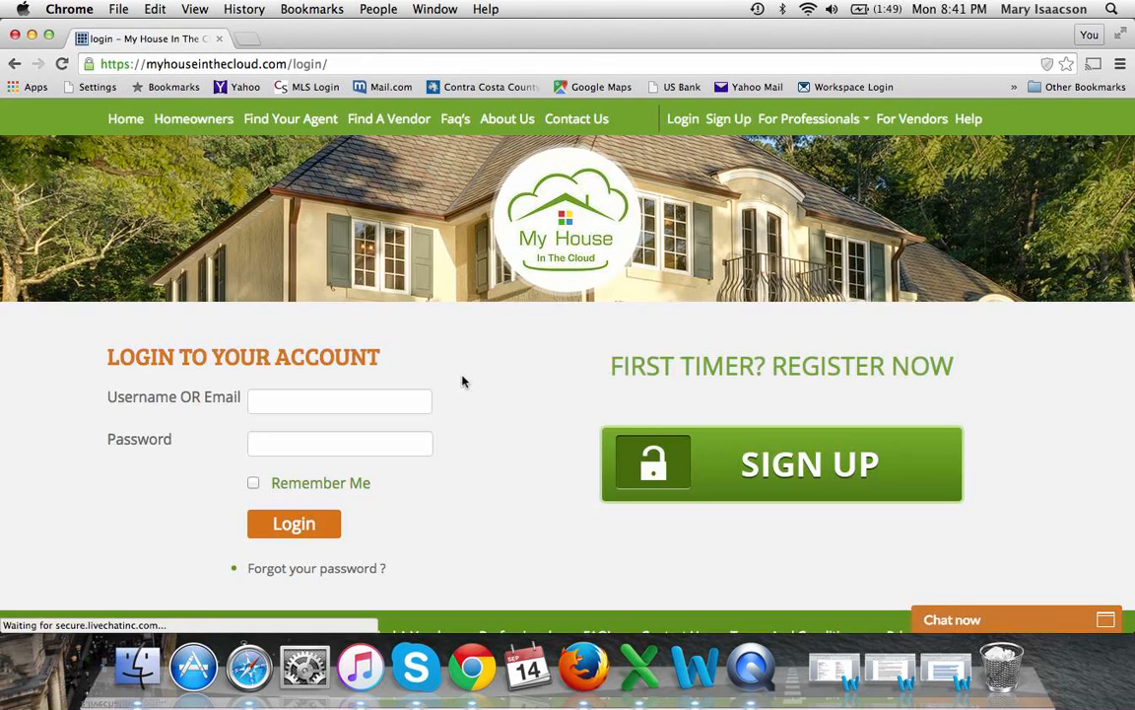
pyautogui.click(421, 398)
pyautogui.write('janey')
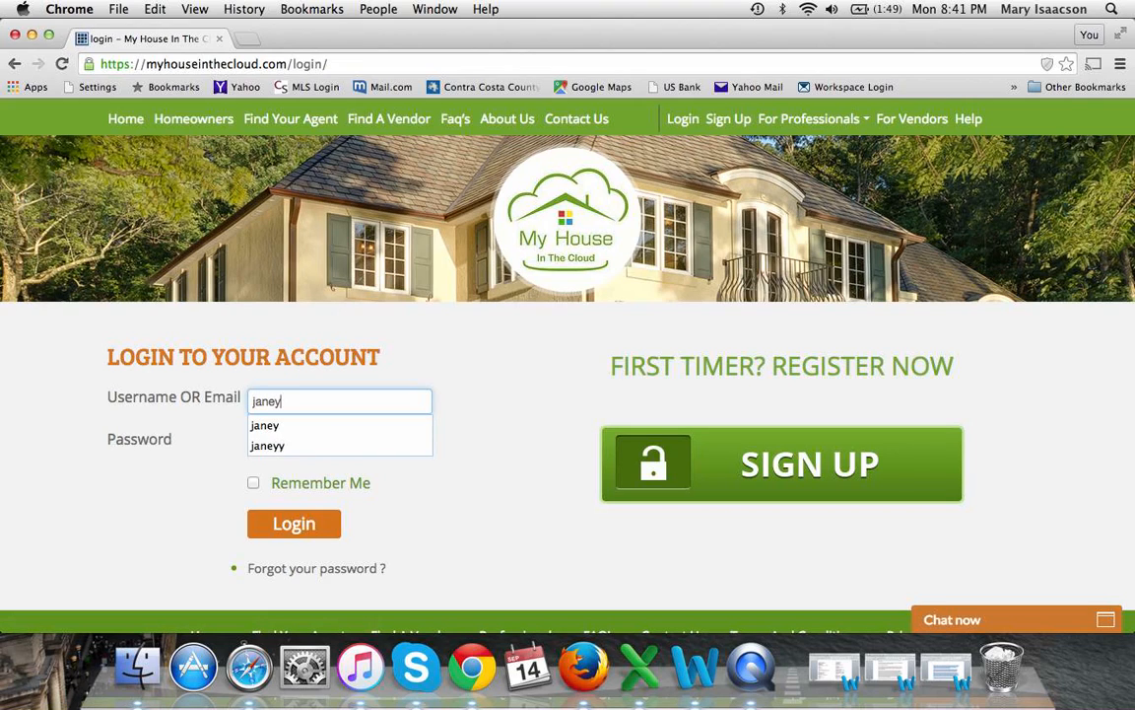
pyautogui.click(339, 444)
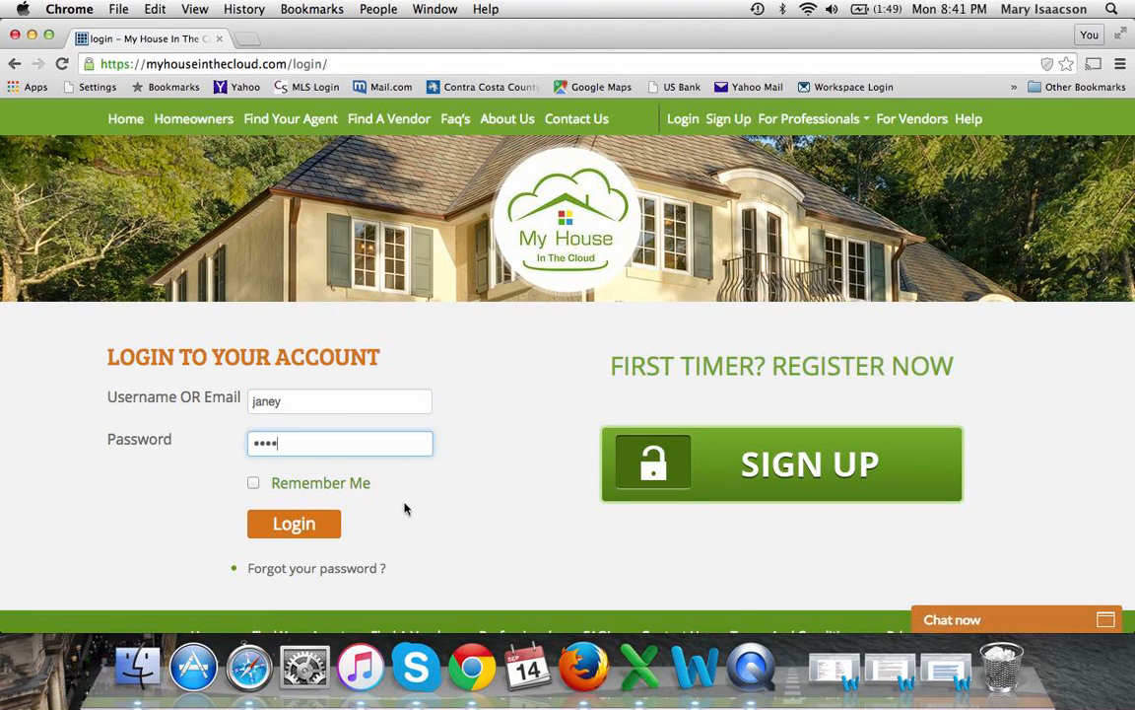
pyautogui.click(296, 524)
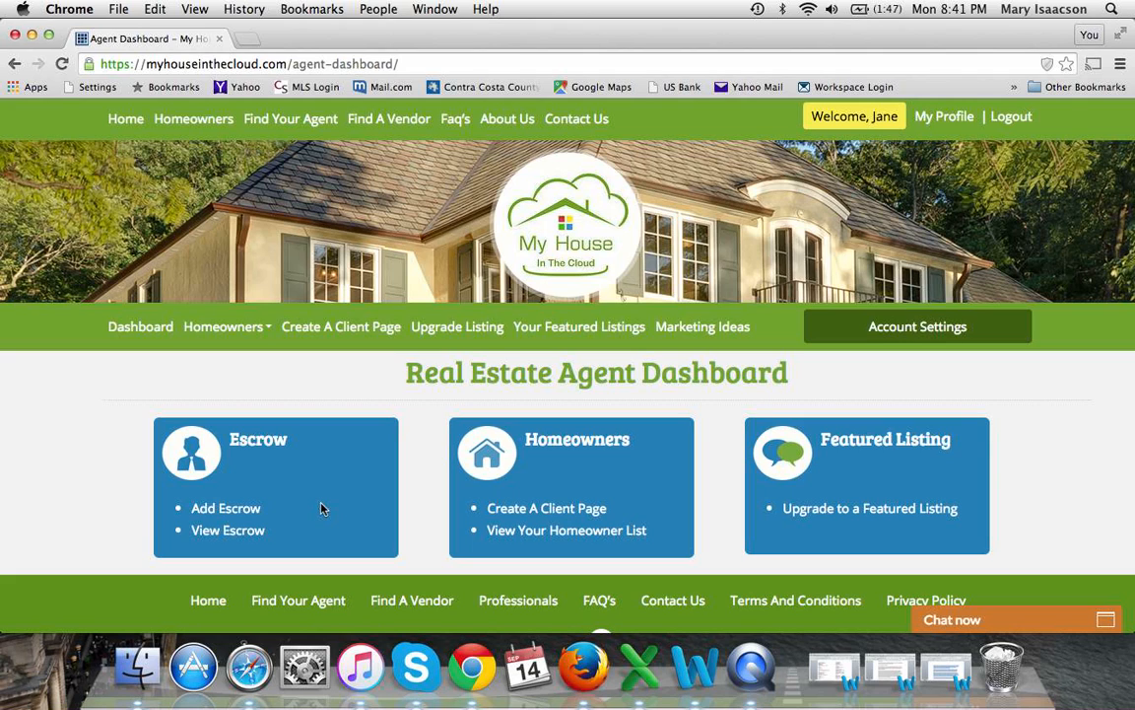
# Filter the agent's escrows by Completed (none), then In-process (two), and open the first
pyautogui.click(235, 532)
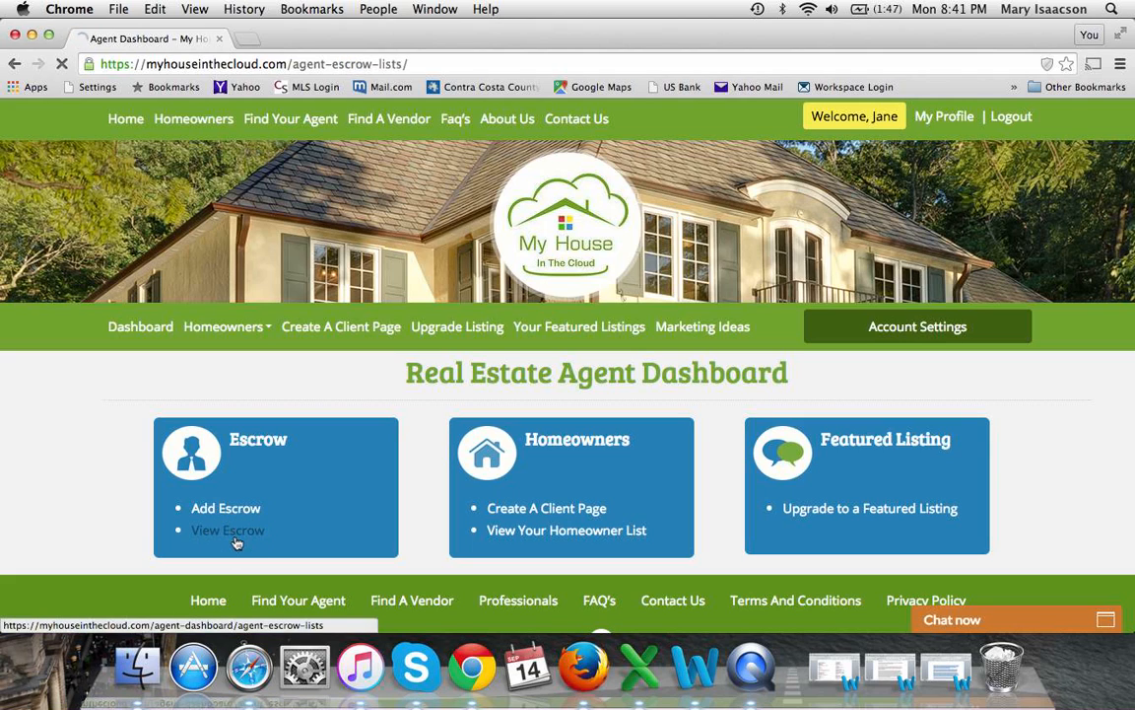
pyautogui.scroll(-3, 373, 479)
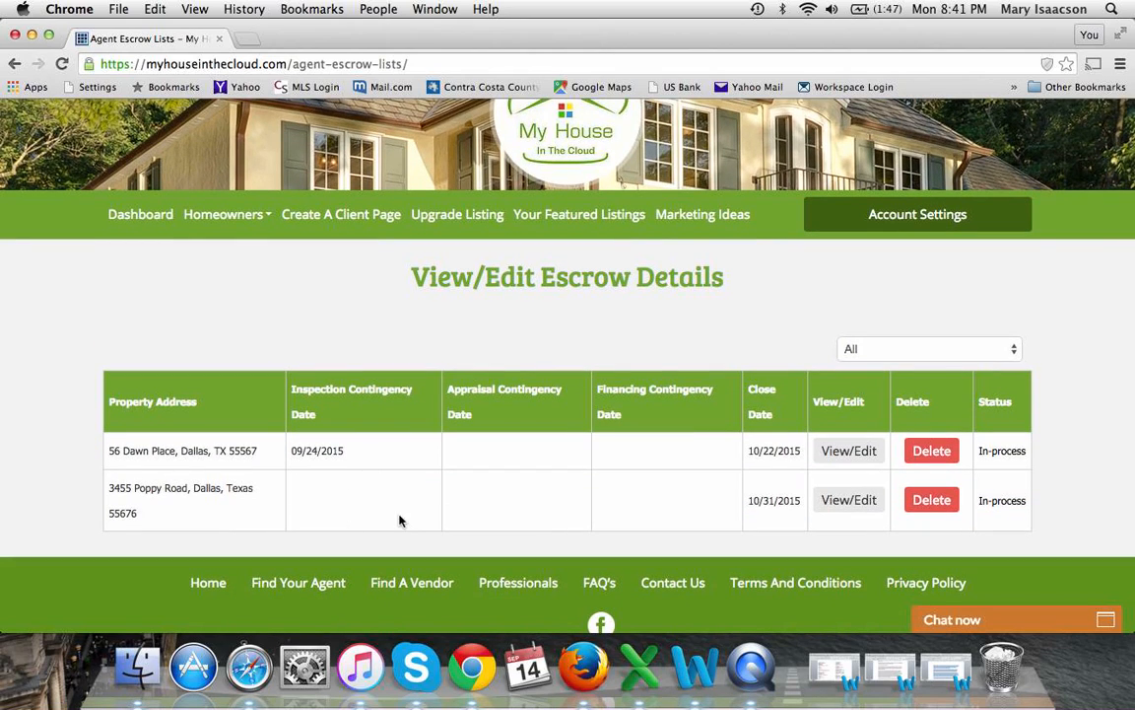
pyautogui.click(914, 350)
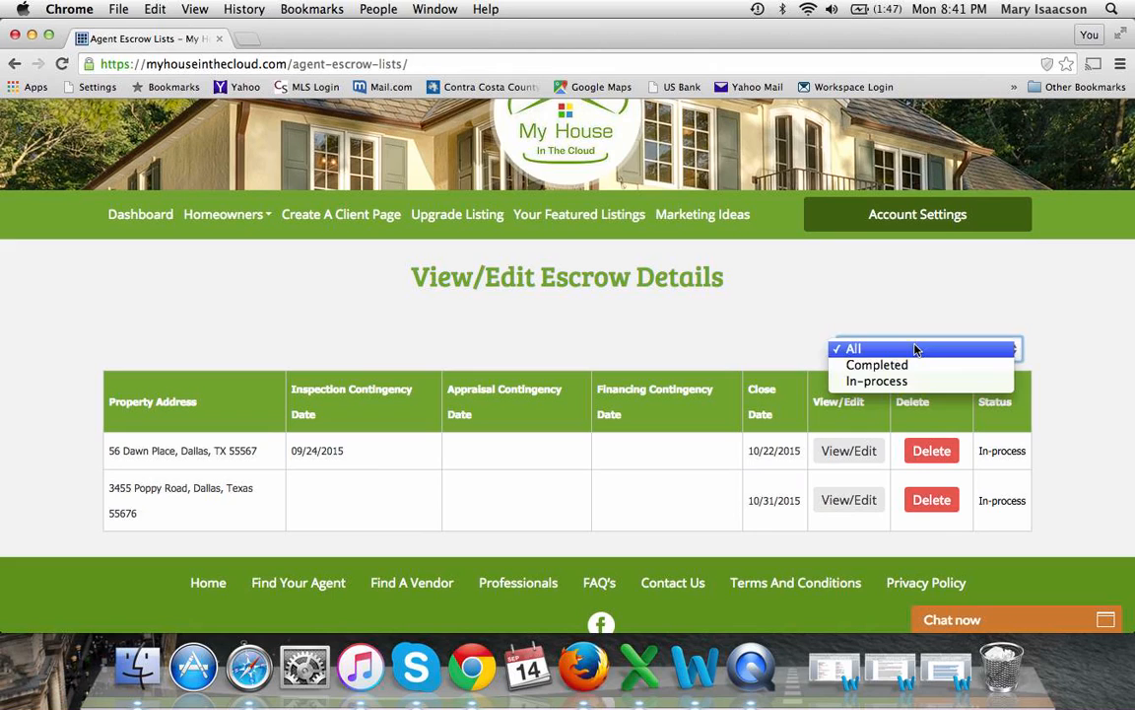
pyautogui.click(914, 366)
pyautogui.click(920, 351)
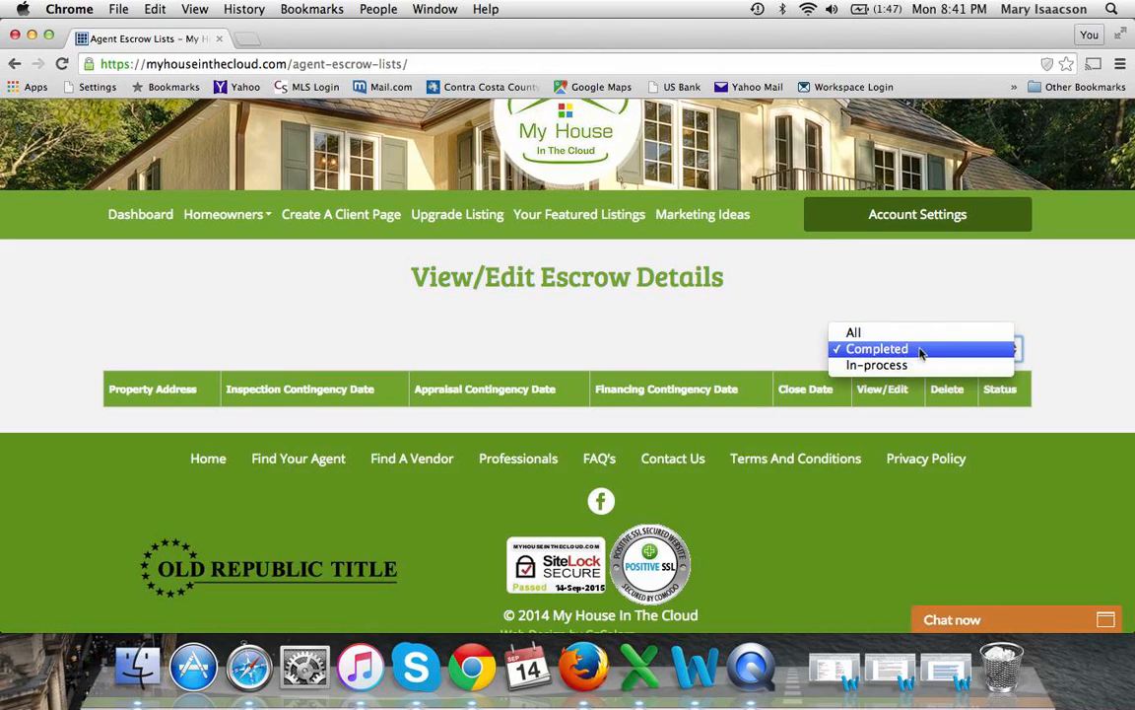
pyautogui.click(905, 365)
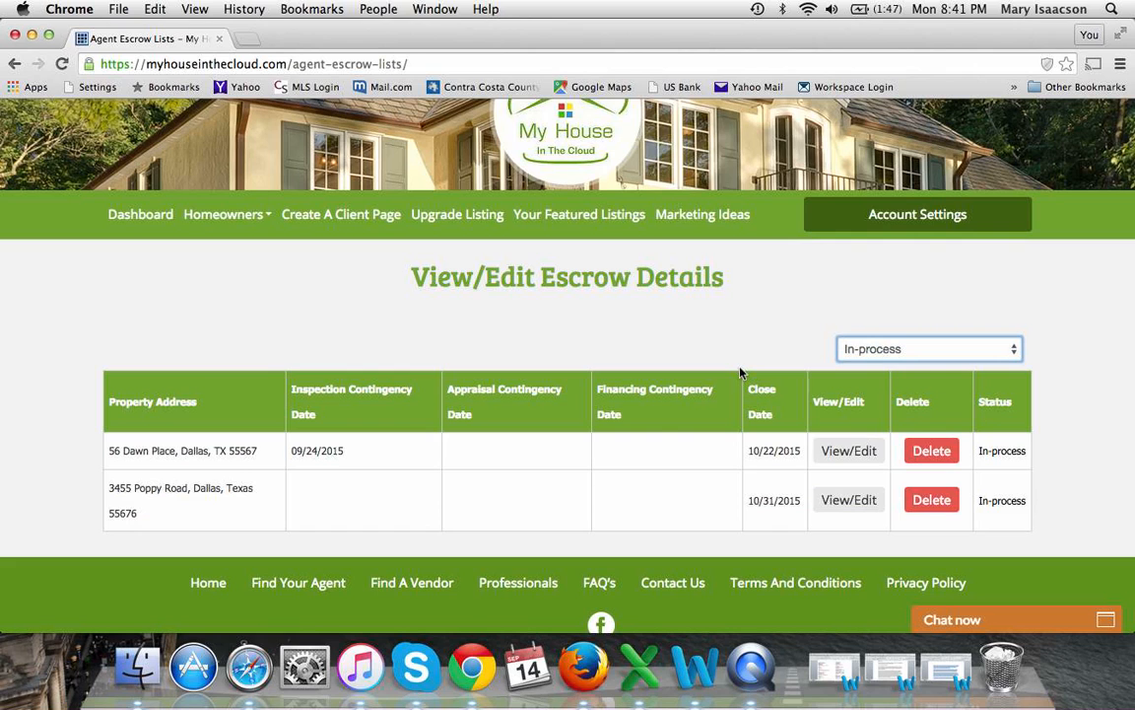
pyautogui.click(853, 454)
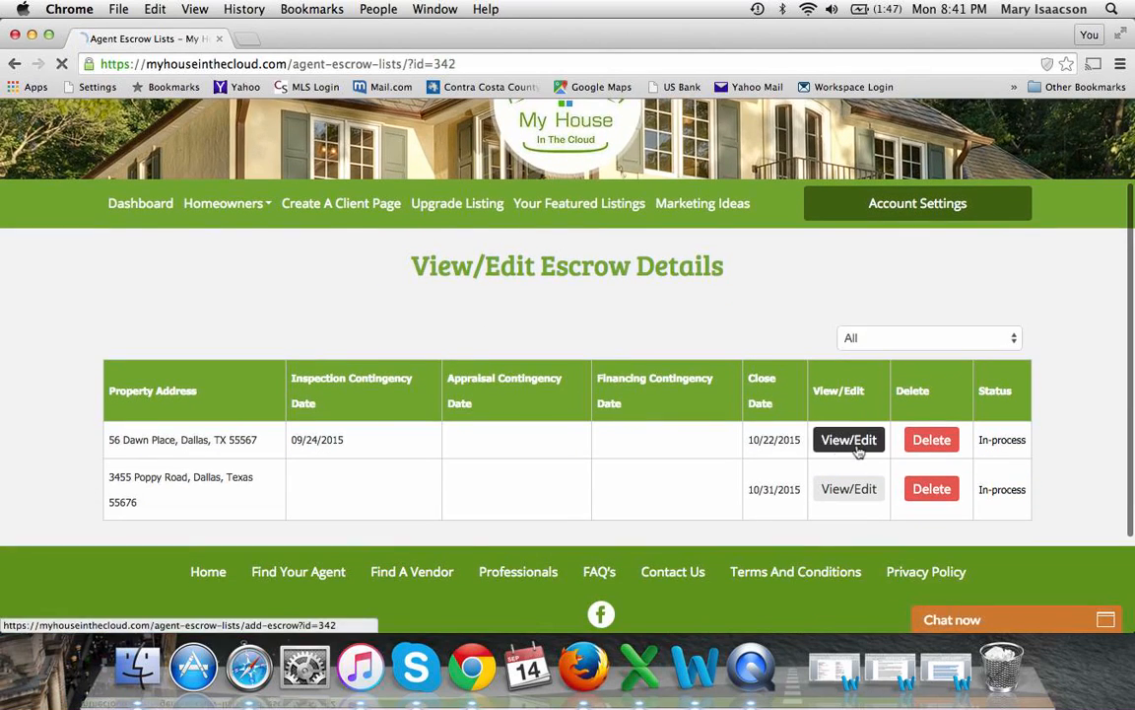
# On the $250,000 escrow, keep the inspection notify date 09/17/2015 and mark the contingency Released
pyautogui.click(846, 445)
pyautogui.scroll(-5, 559, 513)
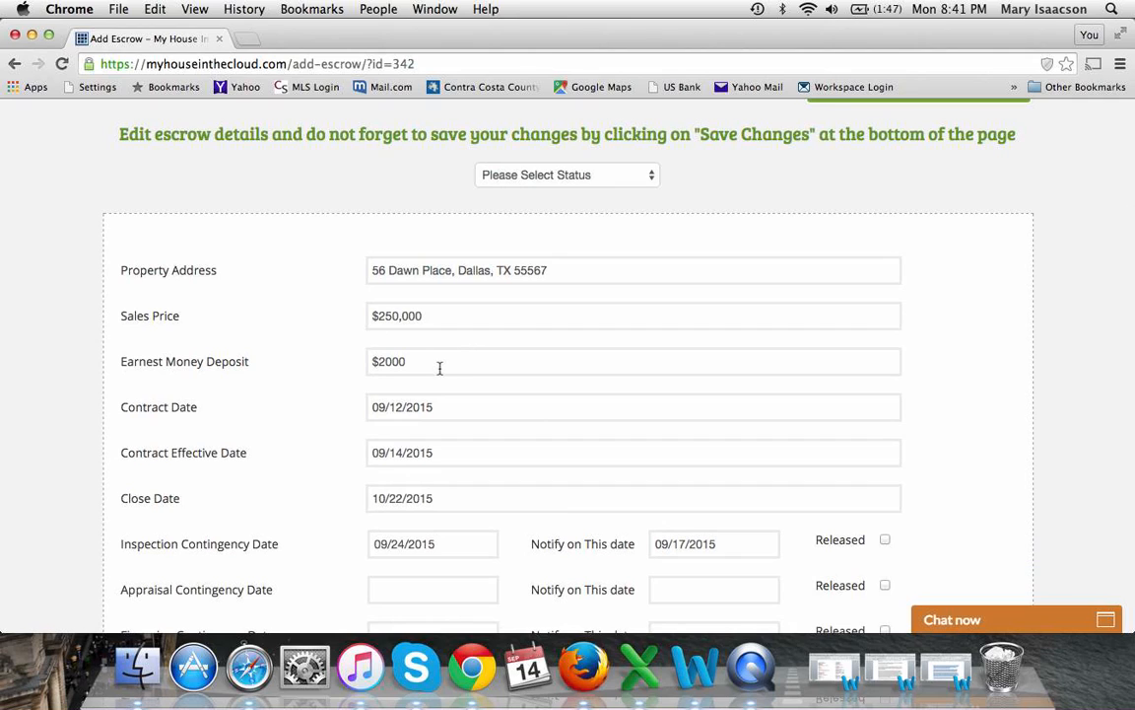
pyautogui.scroll(-3, 486, 520)
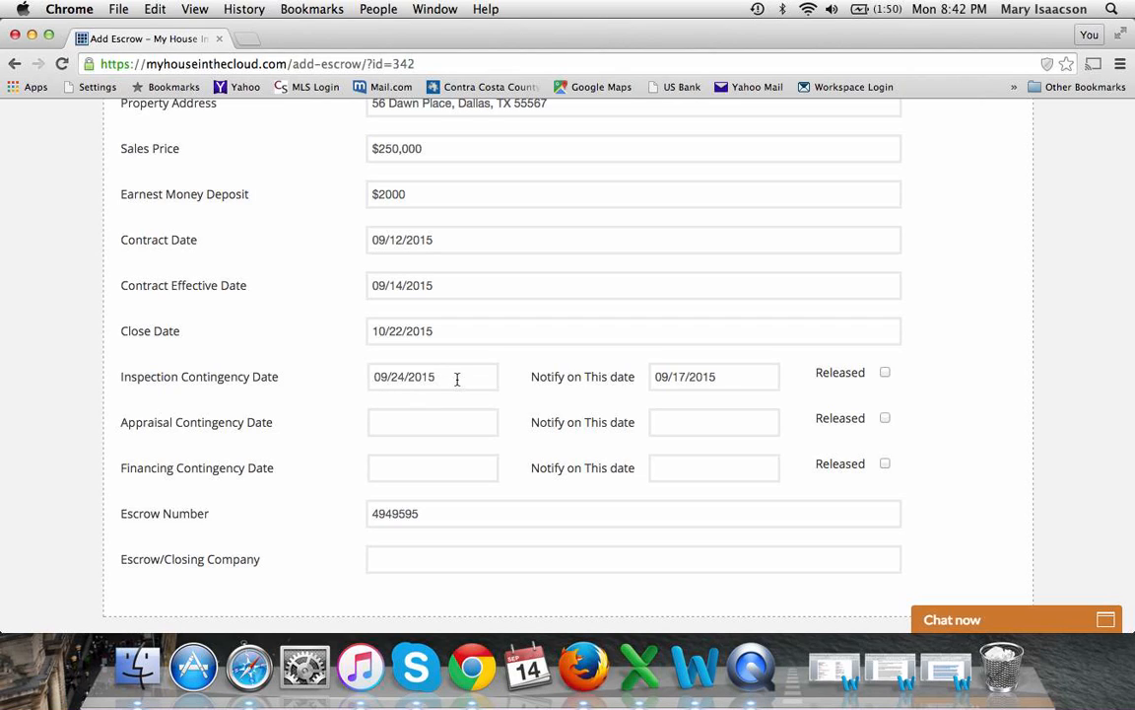
pyautogui.click(728, 379)
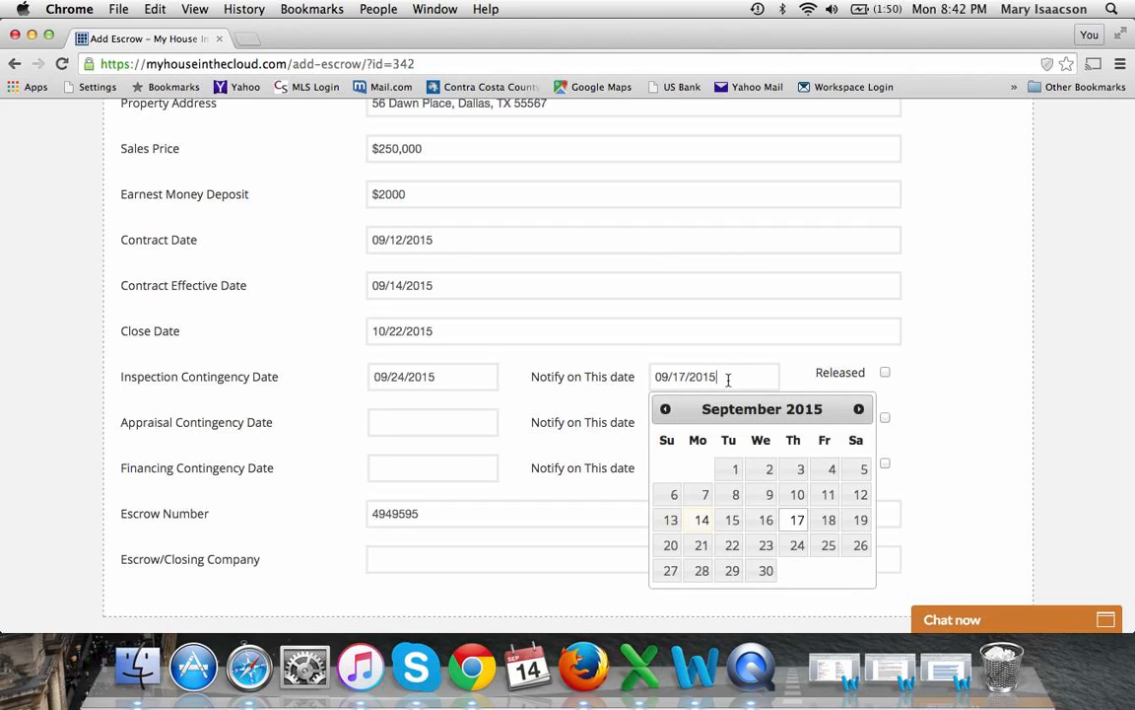
pyautogui.click(798, 520)
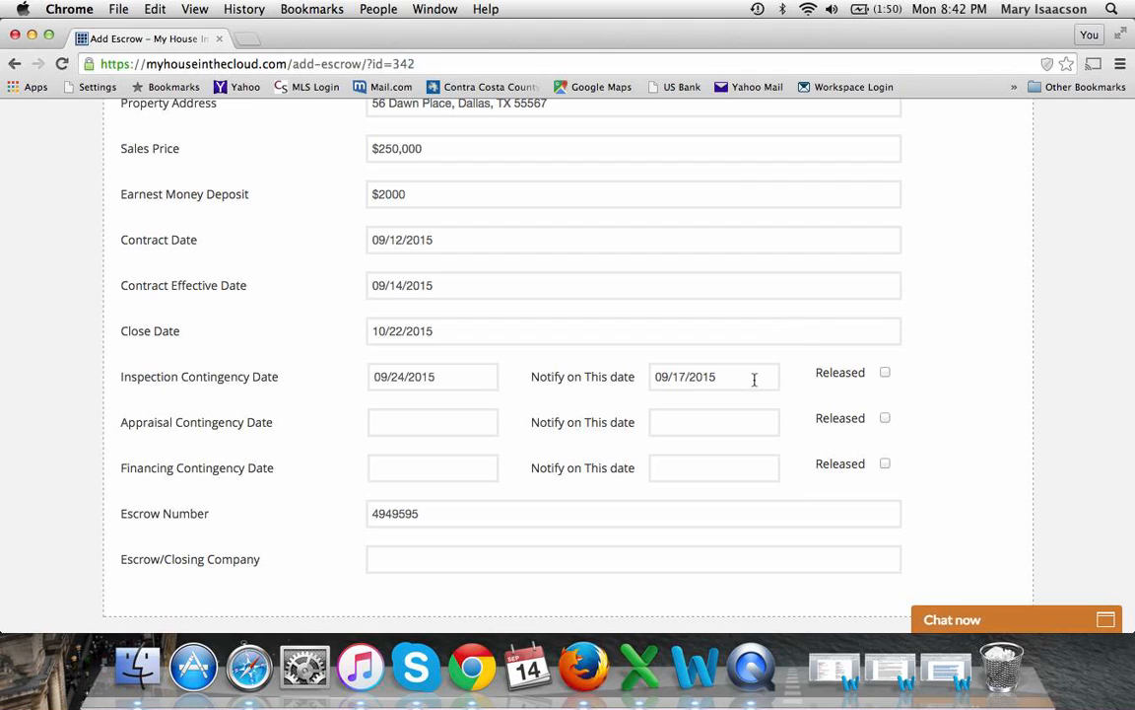
pyautogui.click(885, 374)
pyautogui.scroll(-6, 929, 445)
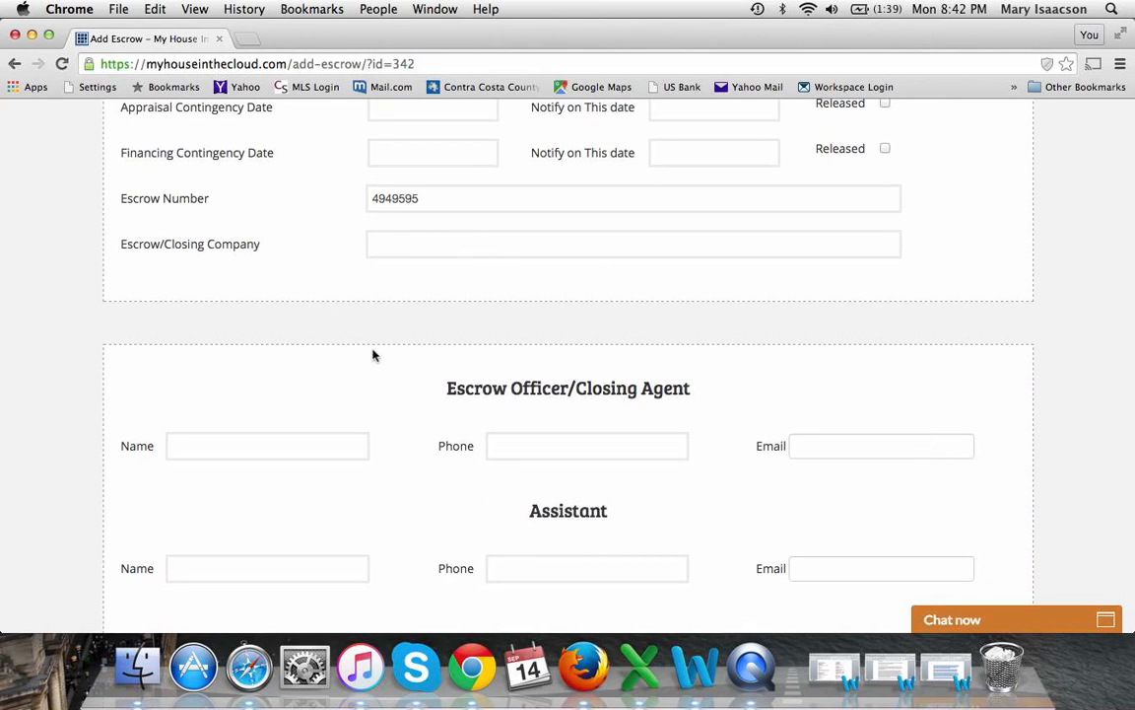
# Scroll past the escrow notes to the bottom of the form and save the escrow changes
pyautogui.scroll(-3, 375, 340)
pyautogui.scroll(-4, 373, 363)
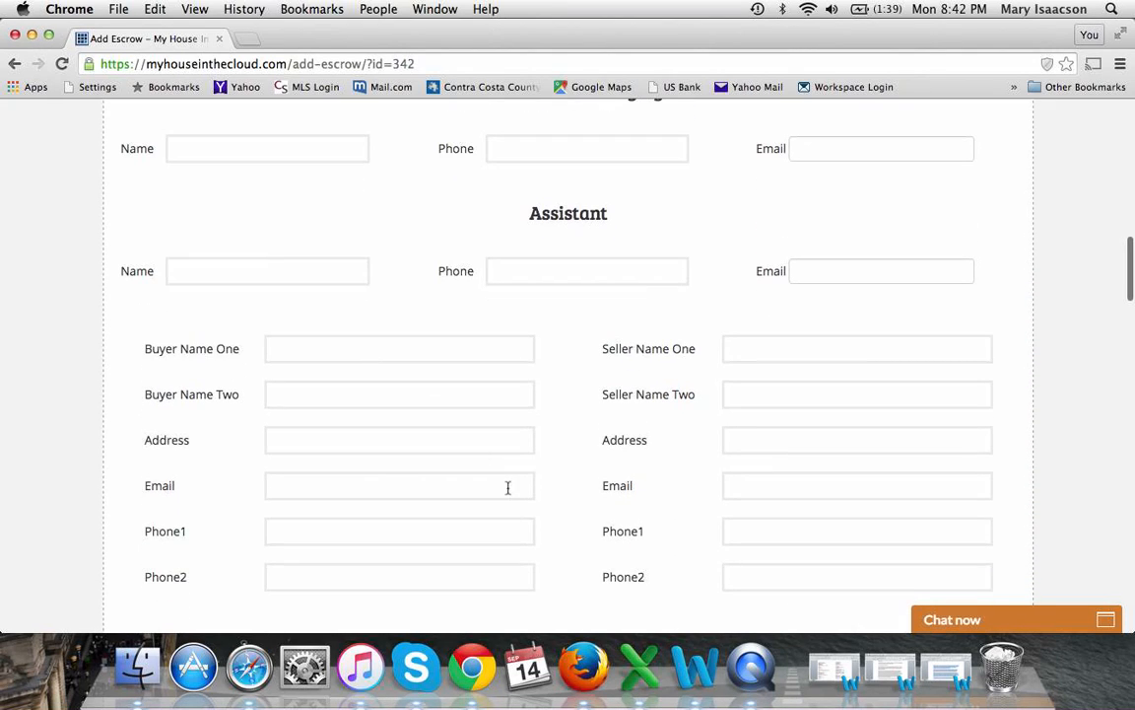
pyautogui.scroll(-8, 508, 488)
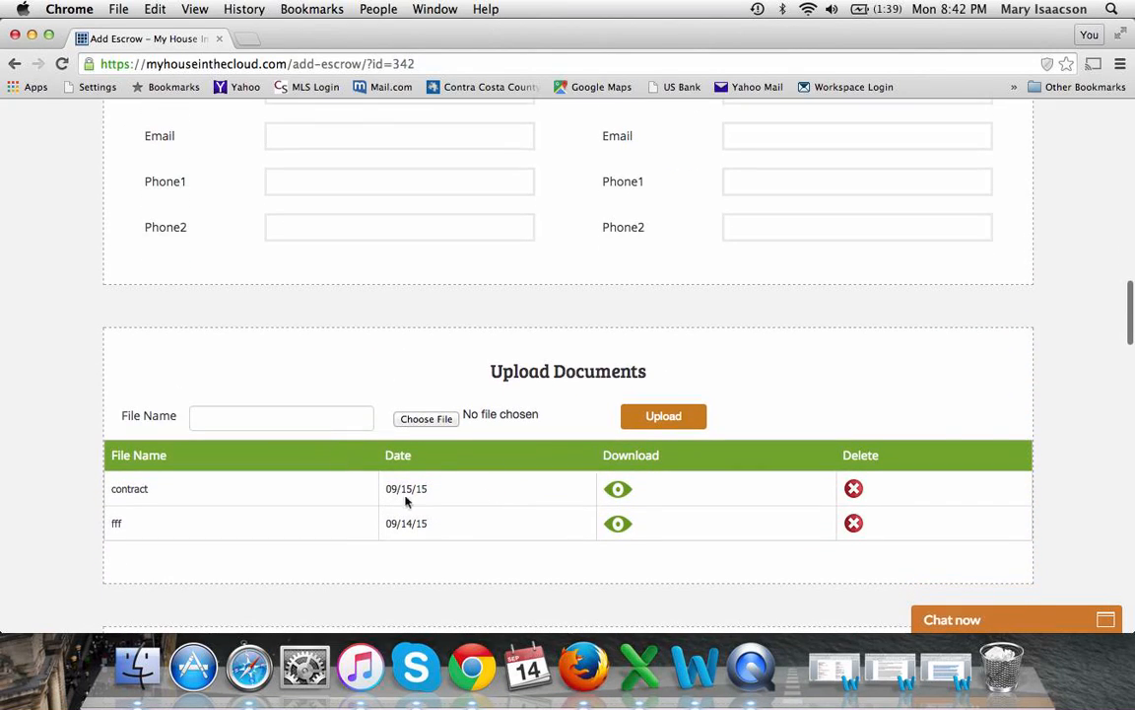
pyautogui.scroll(-5, 420, 556)
pyautogui.click(356, 528)
pyautogui.scroll(-4, 356, 528)
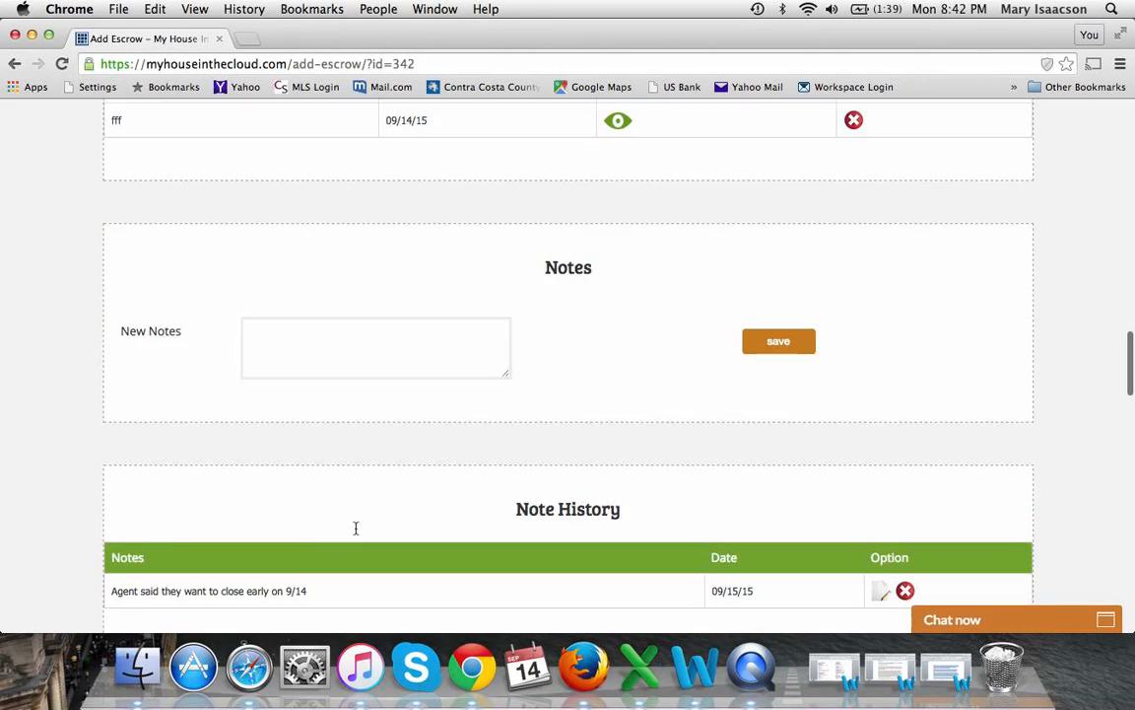
pyautogui.scroll(-6, 448, 584)
pyautogui.scroll(-4, 449, 581)
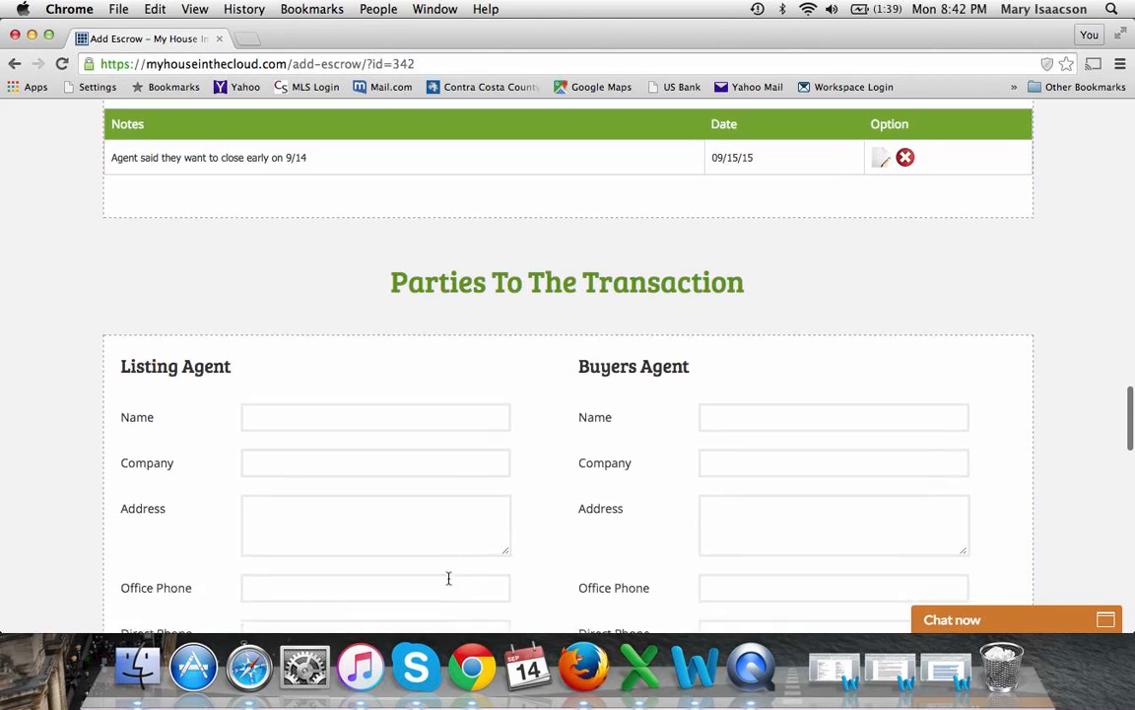
pyautogui.scroll(-10, 448, 585)
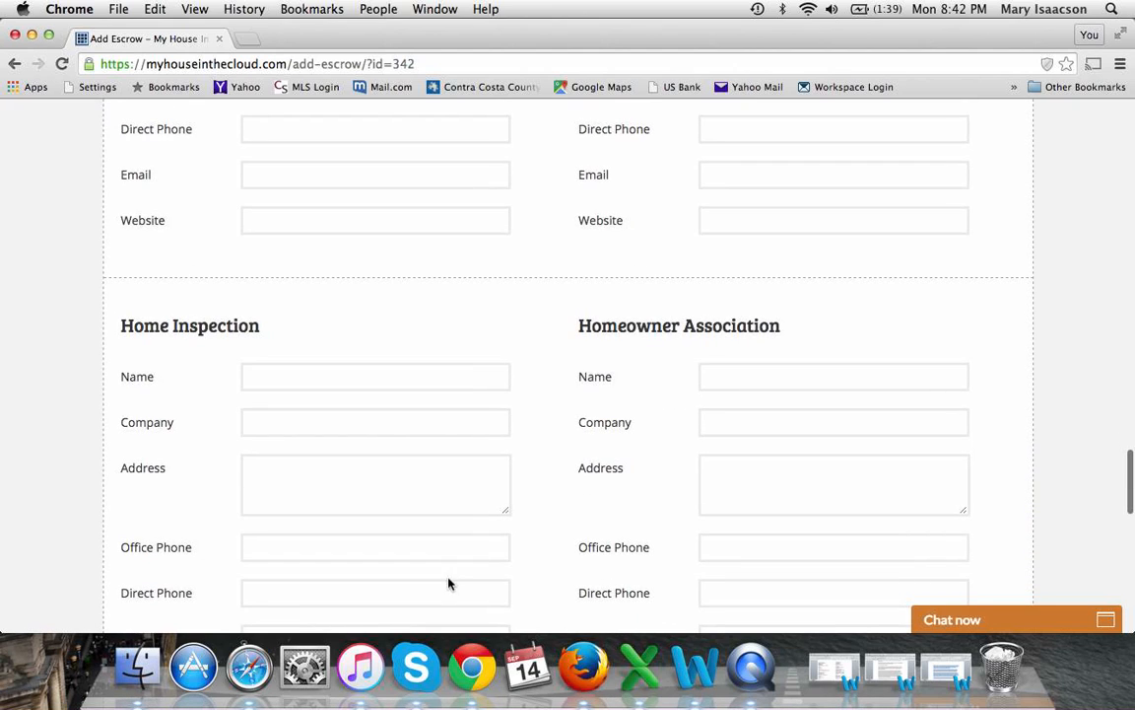
pyautogui.scroll(-1, 509, 420)
pyautogui.scroll(-2, 509, 420)
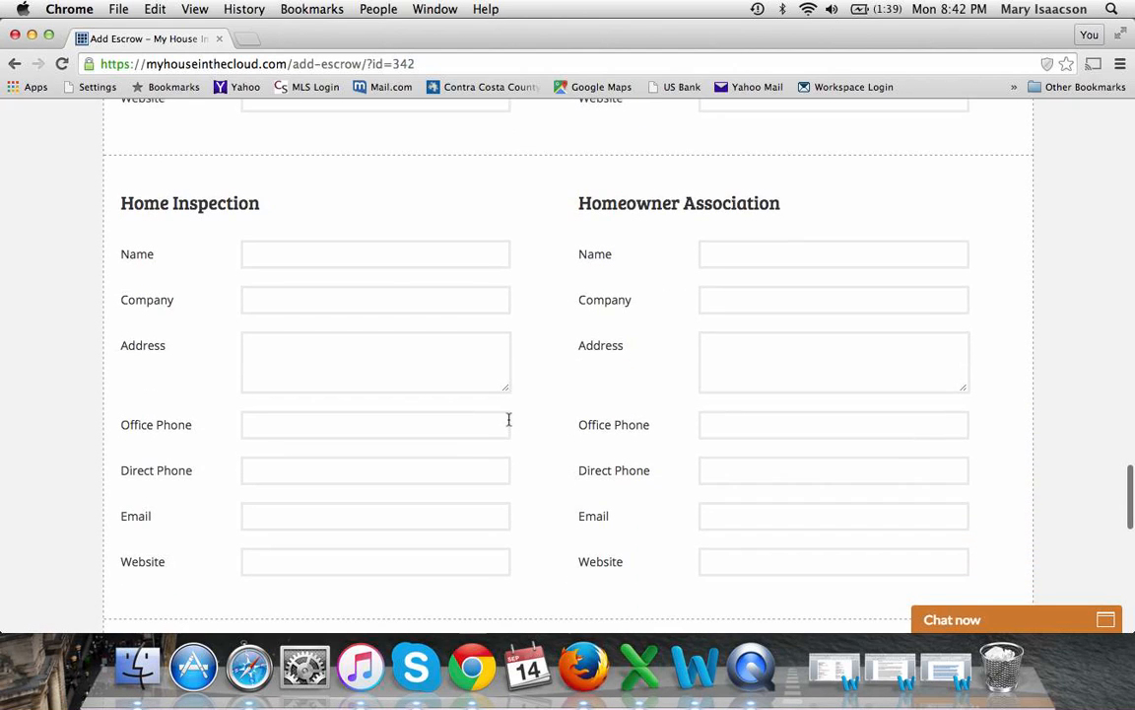
pyautogui.scroll(-5, 509, 421)
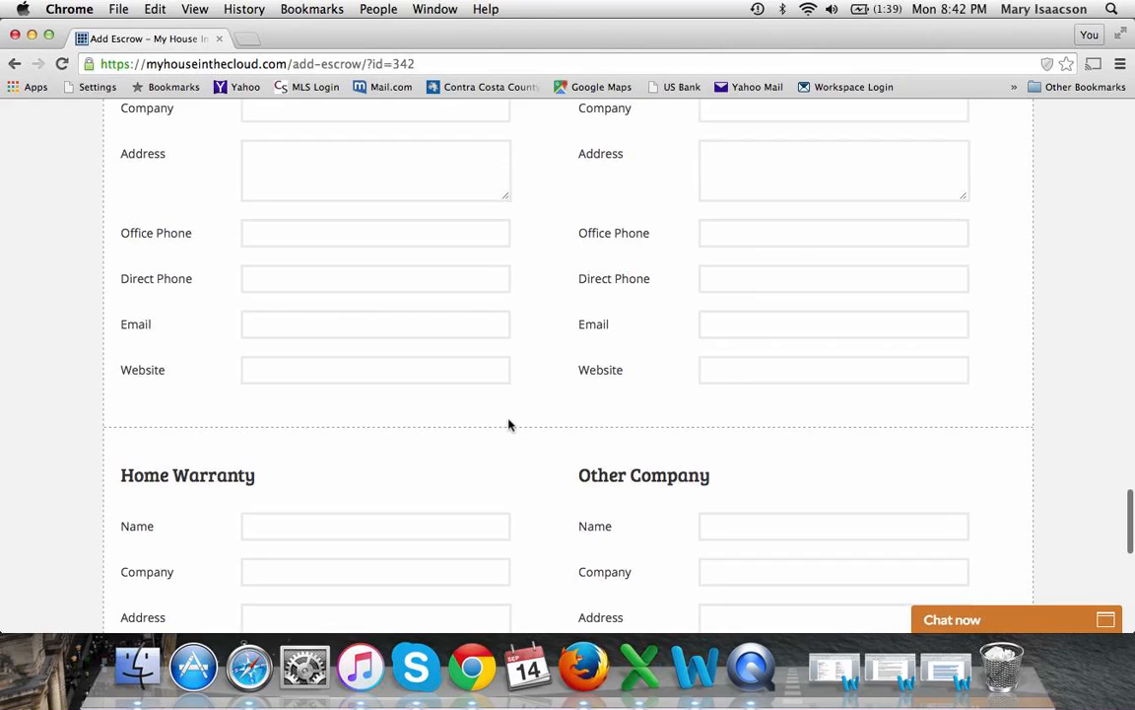
pyautogui.scroll(-6, 509, 424)
pyautogui.scroll(-2, 508, 424)
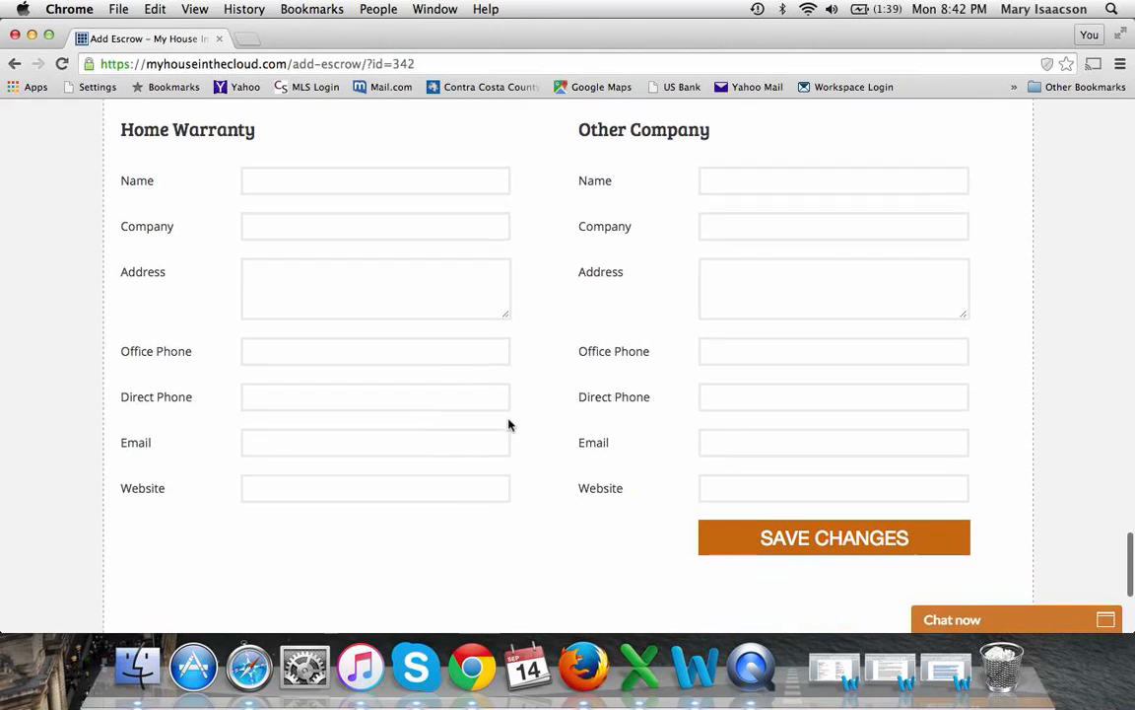
pyautogui.click(794, 533)
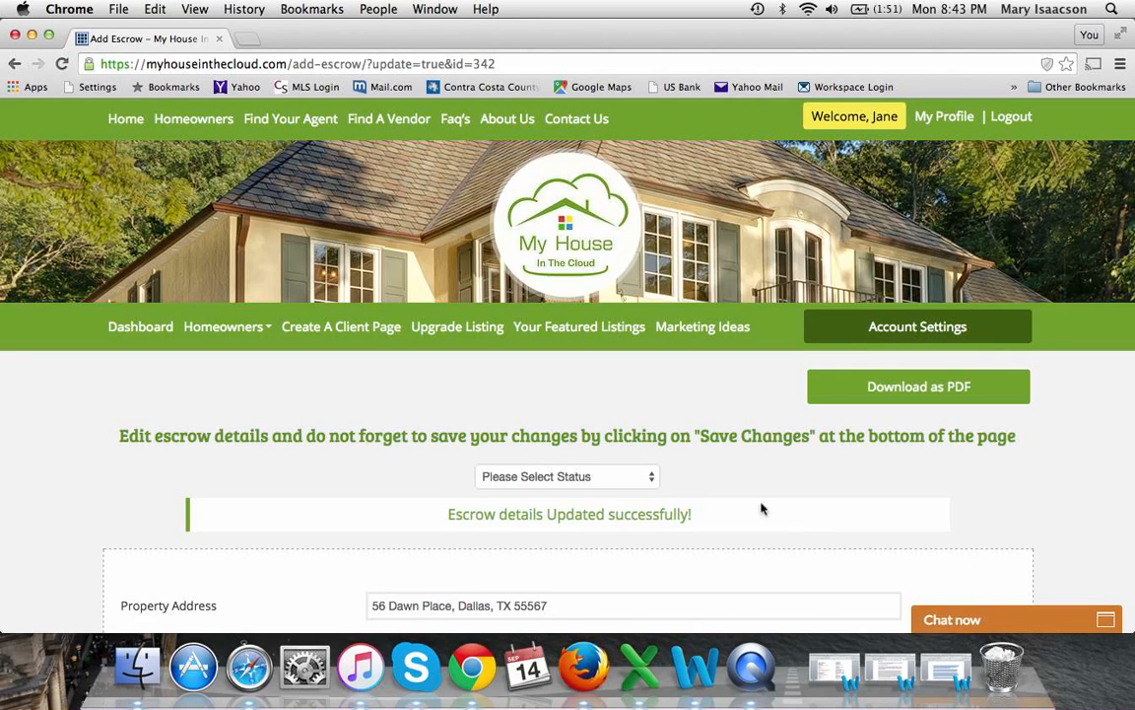
# Export the saved escrow details page as a PDF with Download as PDF
pyautogui.click(911, 390)
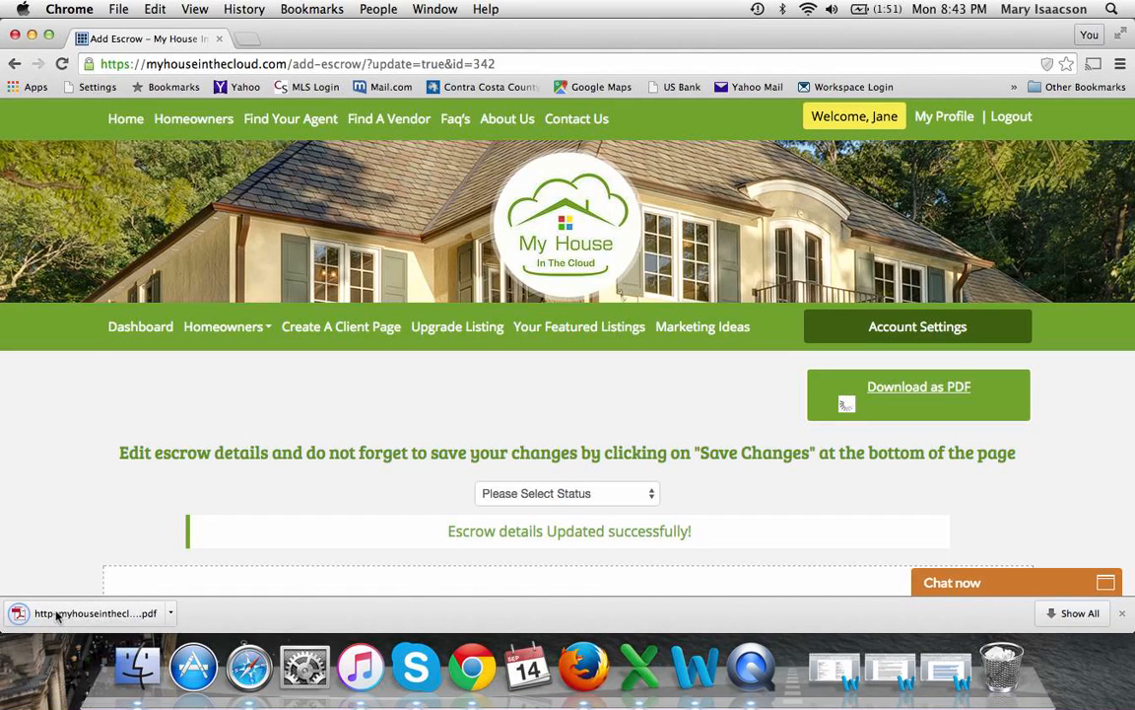
# Open the downloaded escrow PDF, scroll through its pages, then close it to return to the escrow
pyautogui.click(56, 613)
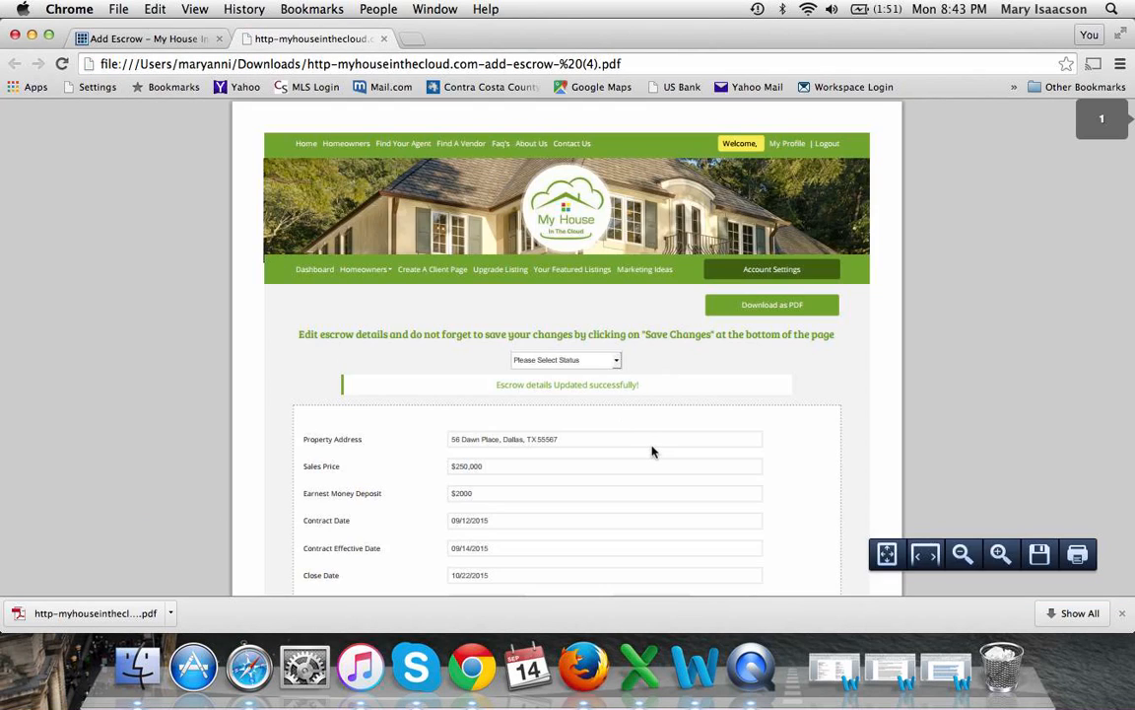
pyautogui.scroll(-10, 651, 451)
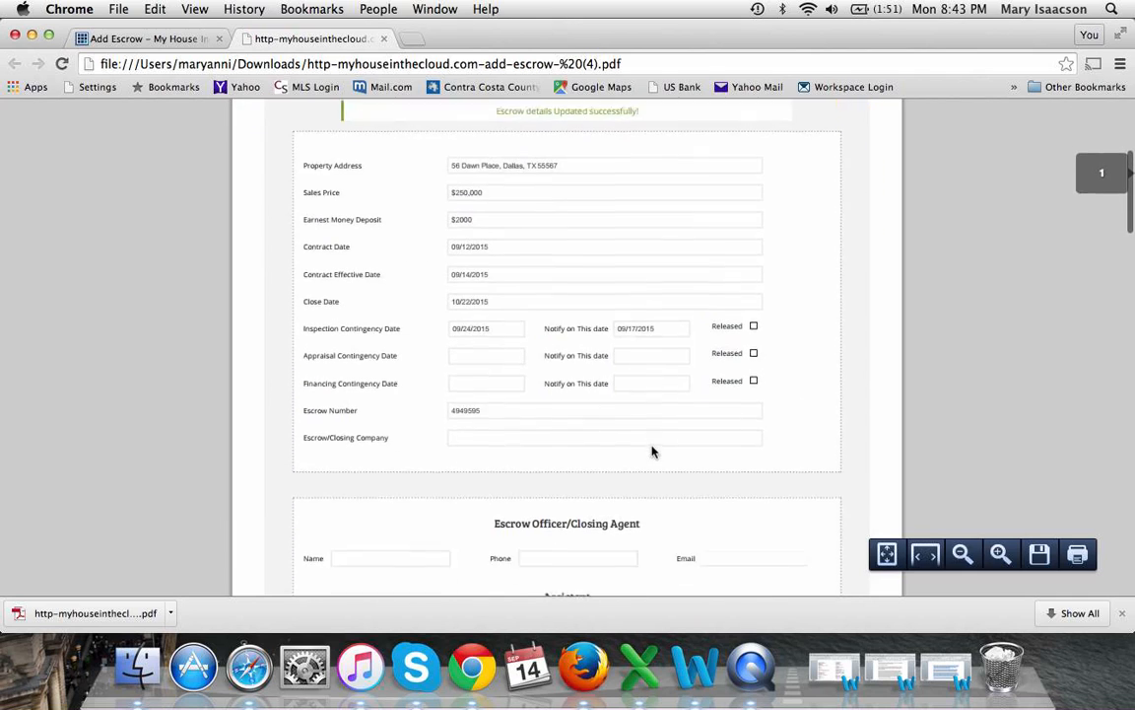
pyautogui.scroll(-10, 652, 452)
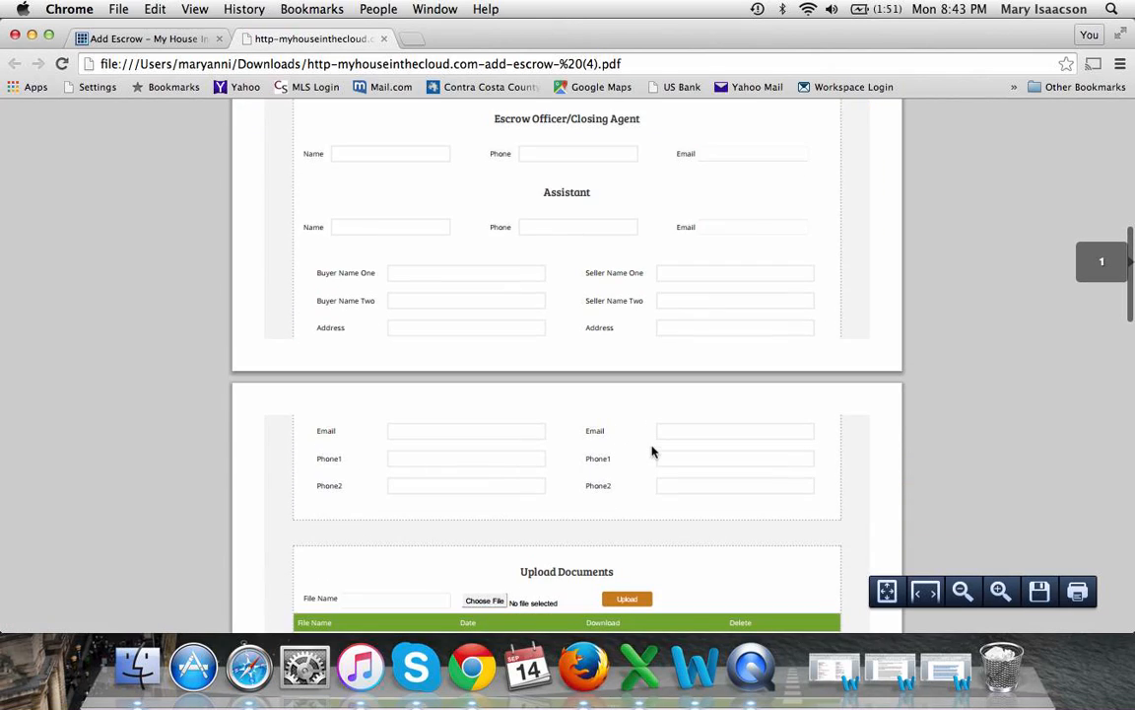
pyautogui.scroll(-2, 651, 451)
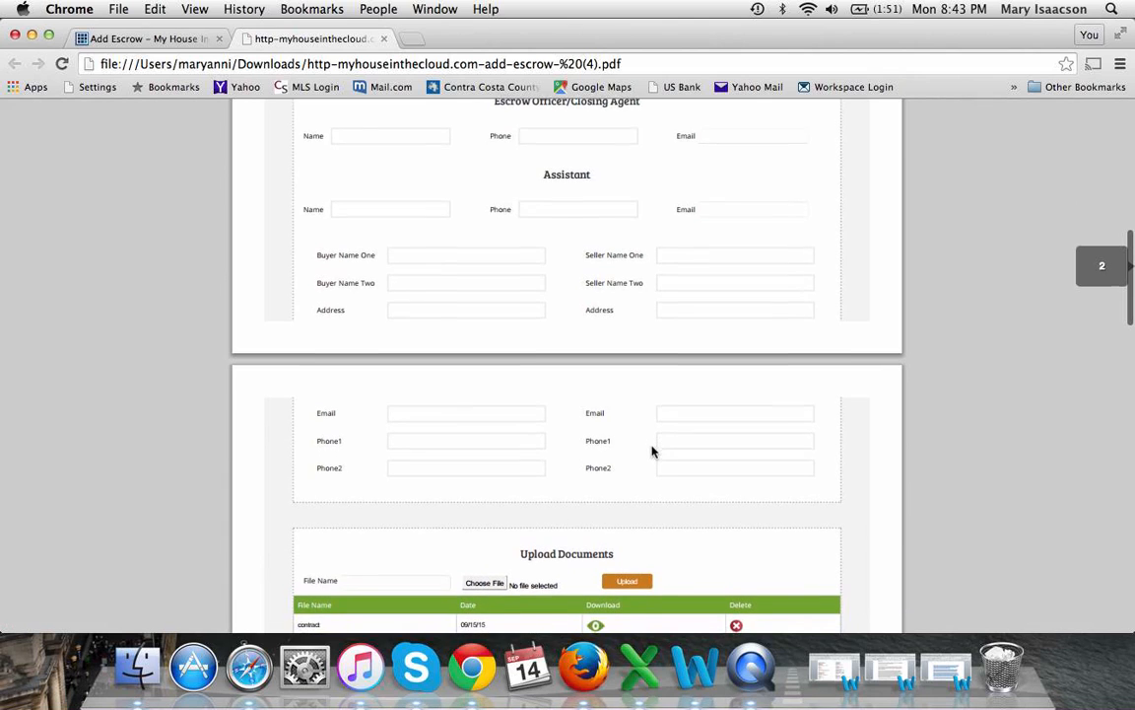
pyautogui.scroll(-1, 651, 452)
pyautogui.scroll(-10, 651, 450)
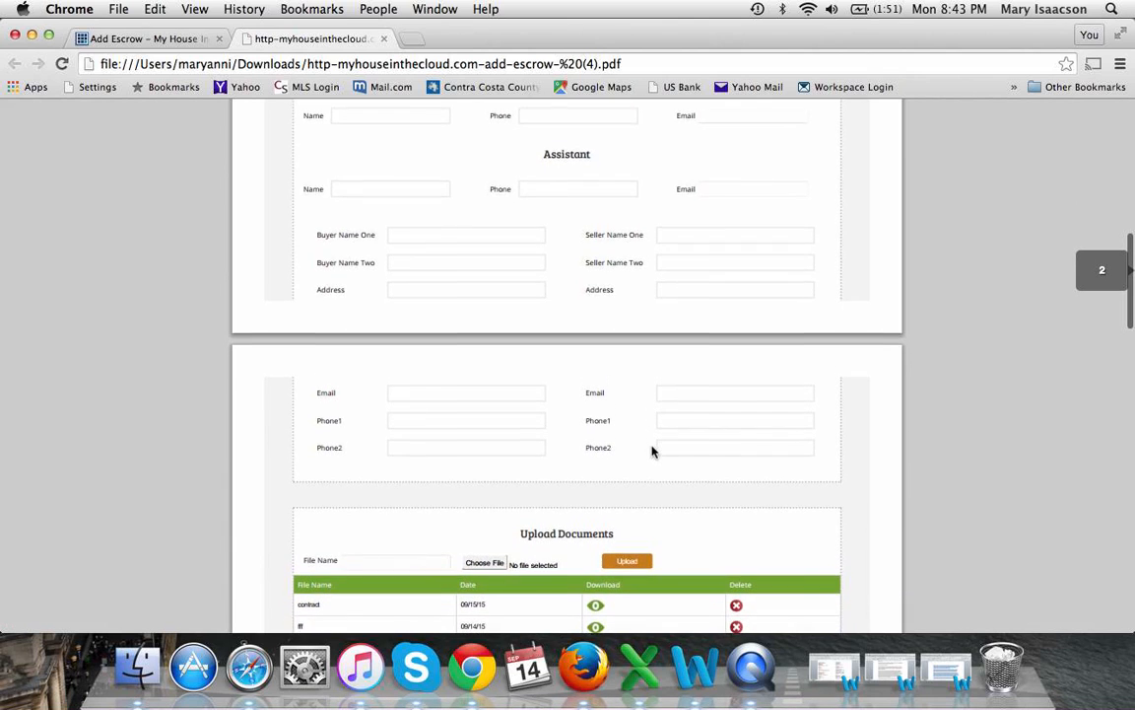
pyautogui.scroll(3, 651, 450)
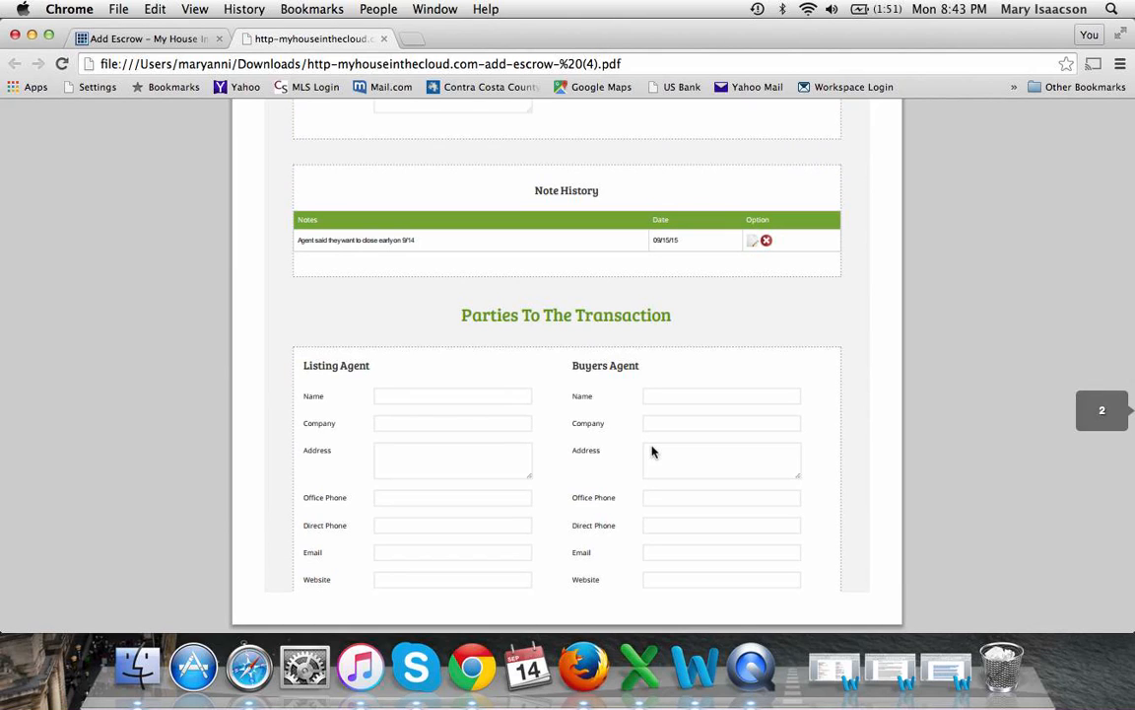
pyautogui.scroll(15, 651, 450)
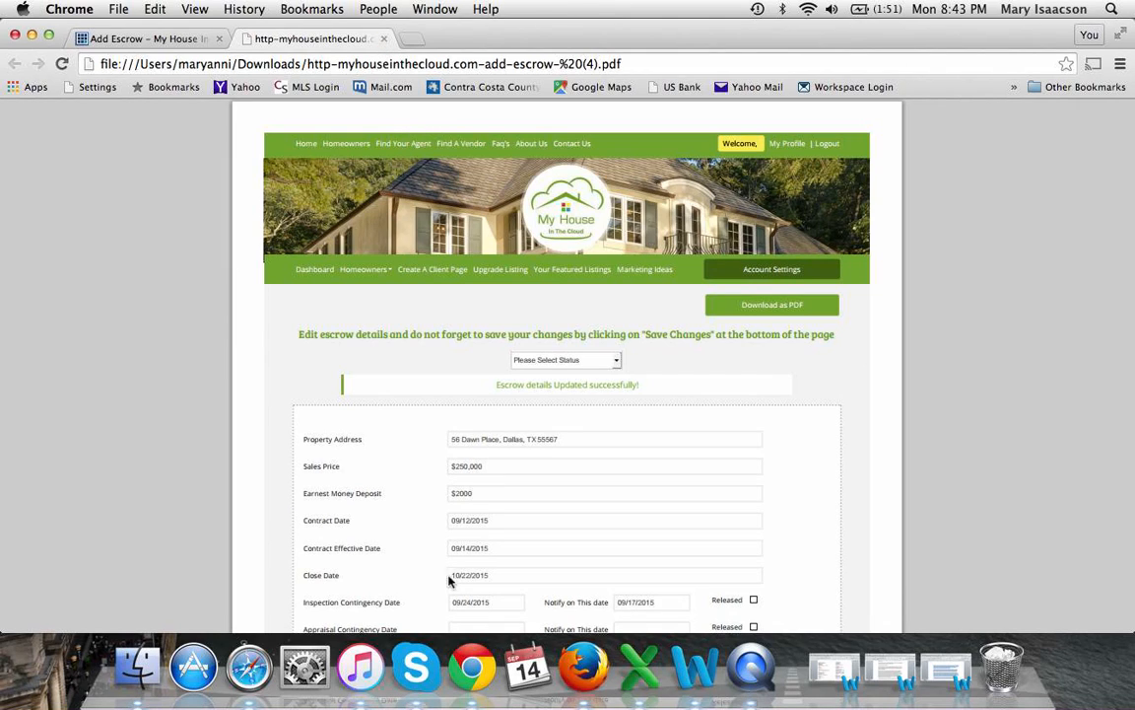
pyautogui.click(386, 39)
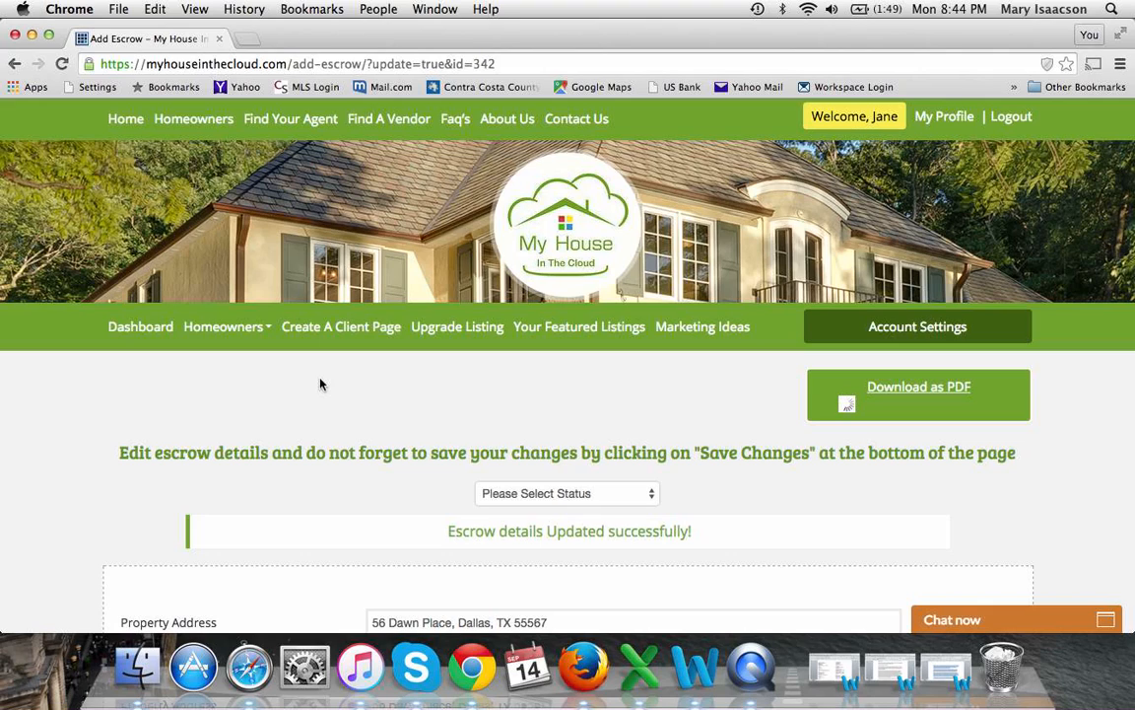
# Go to the dashboard and open View Your Homeowner List, showing two homeowners
pyautogui.click(149, 334)
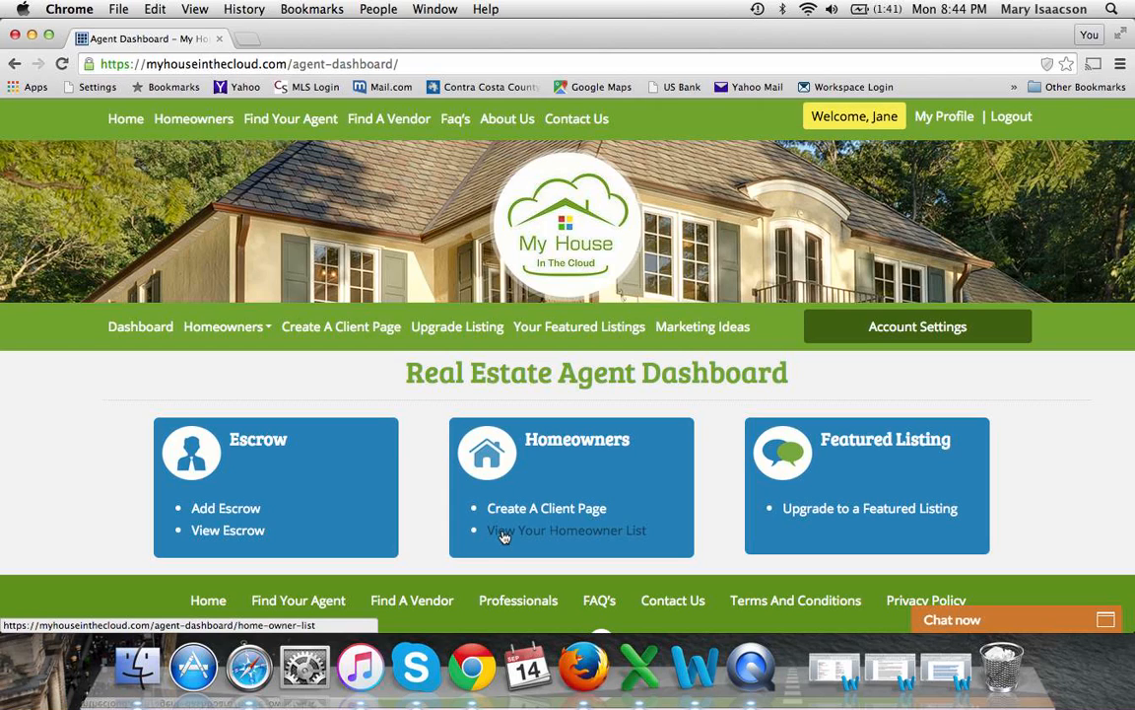
pyautogui.click(504, 535)
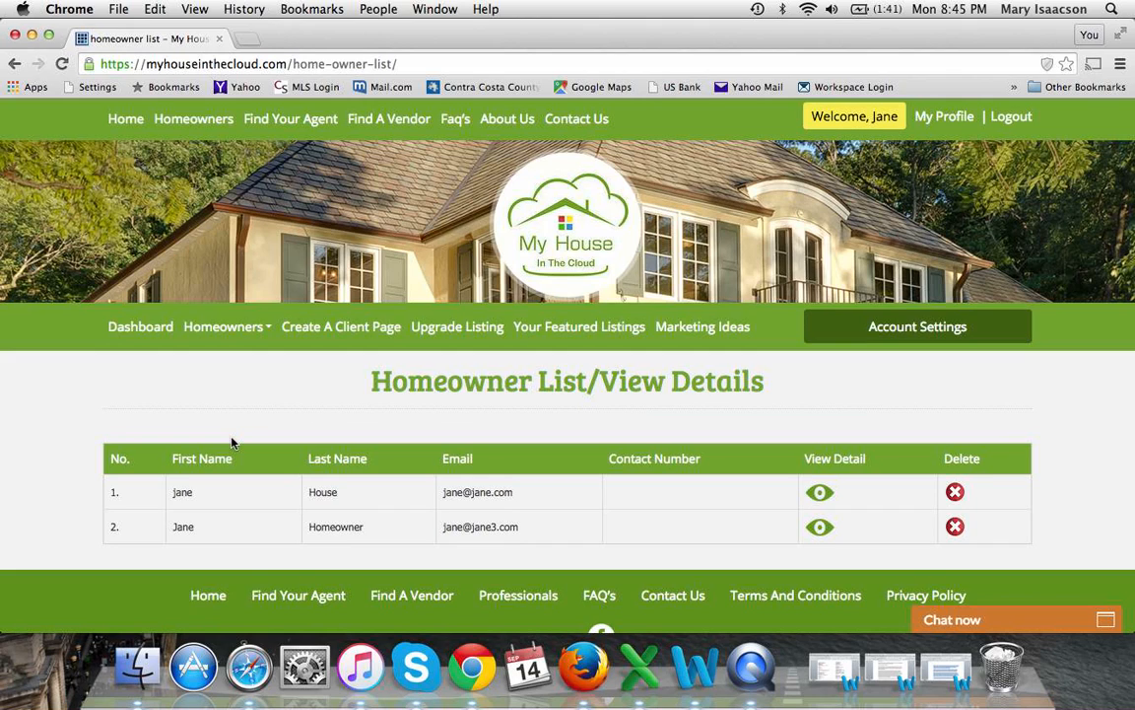
# View the second homeowner's details, reviewing the location map and contact and address fields
pyautogui.click(820, 529)
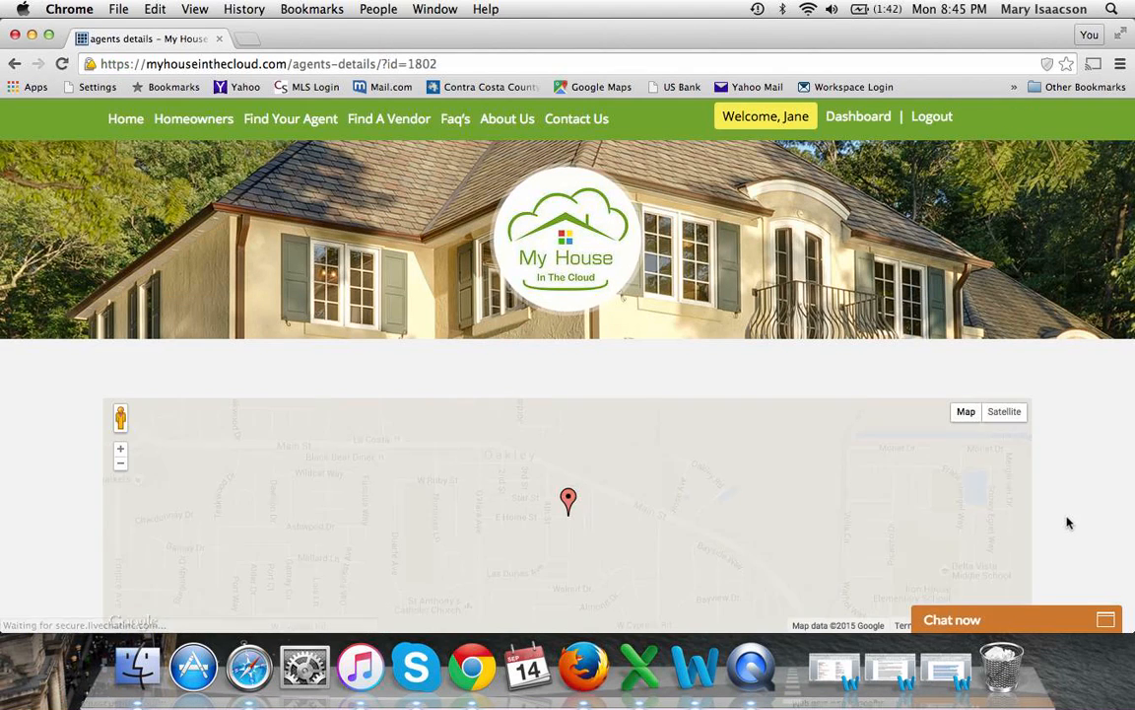
pyautogui.scroll(-5, 1067, 522)
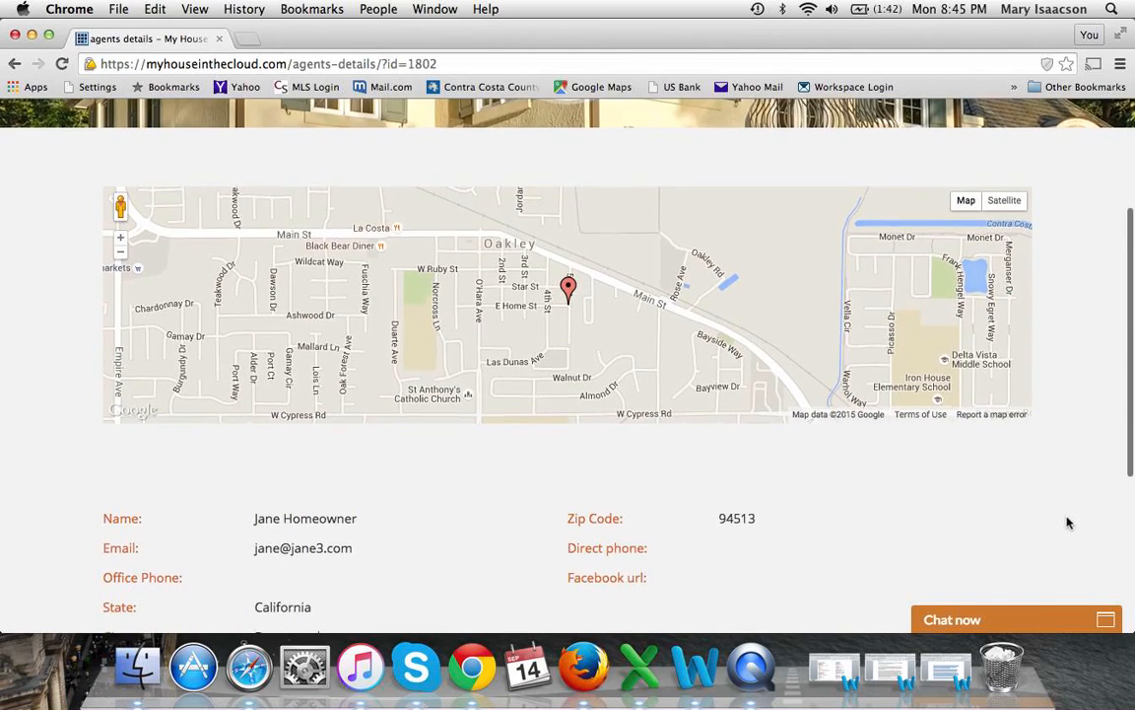
pyautogui.scroll(-1, 1068, 523)
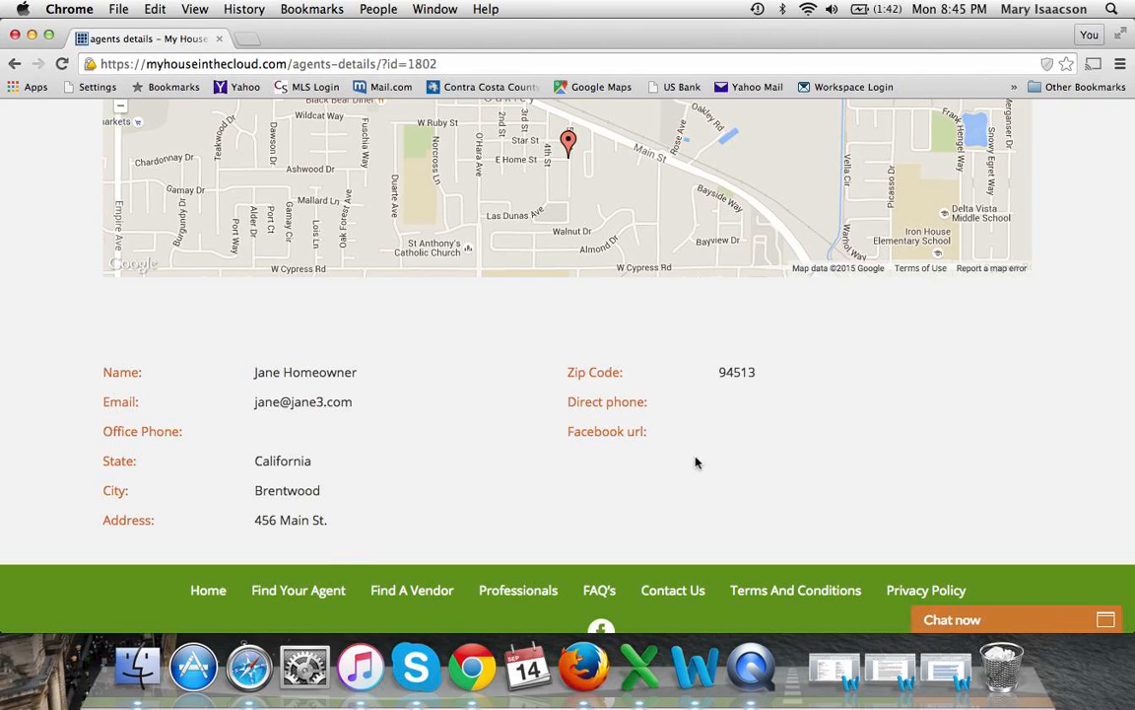
pyautogui.scroll(3, 1103, 408)
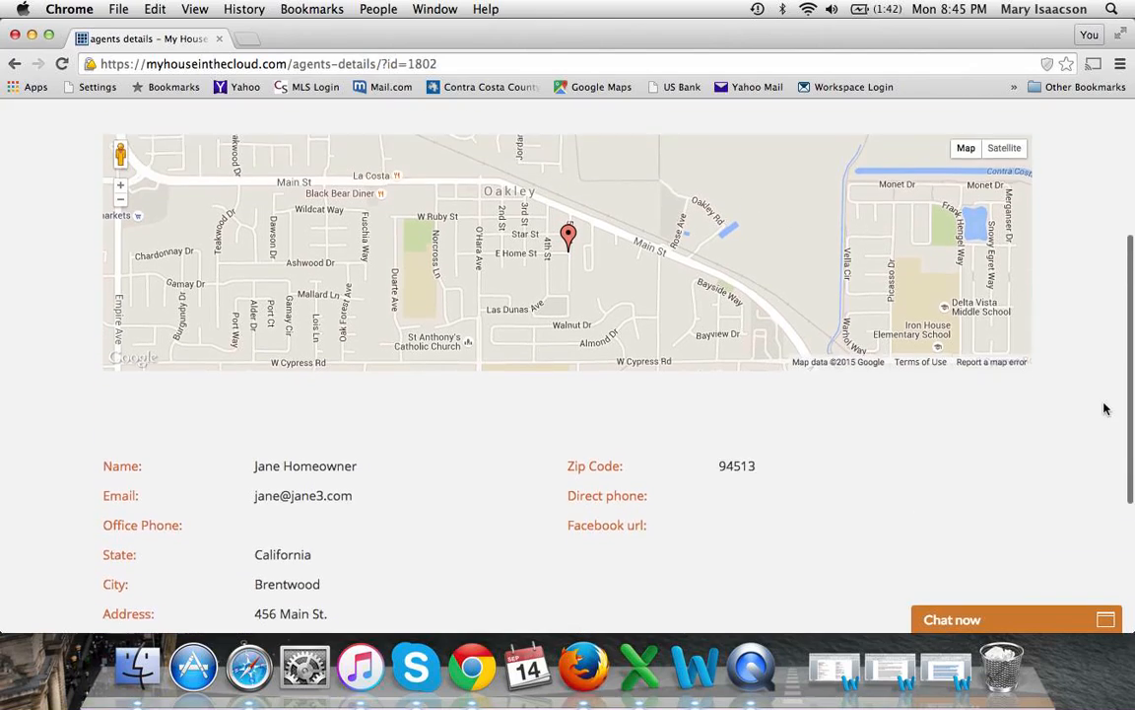
pyautogui.scroll(4, 1106, 406)
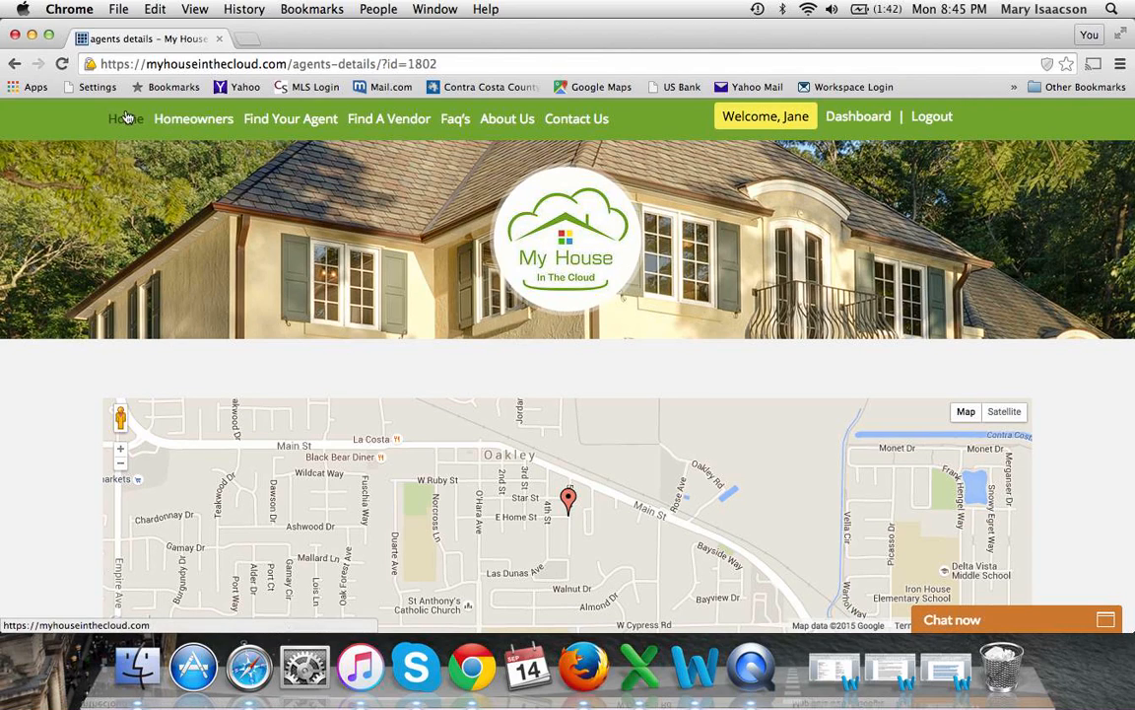
# Return to the Real Estate Agent Dashboard with its Escrow, Homeowners and Featured Listing sections
pyautogui.click(859, 117)
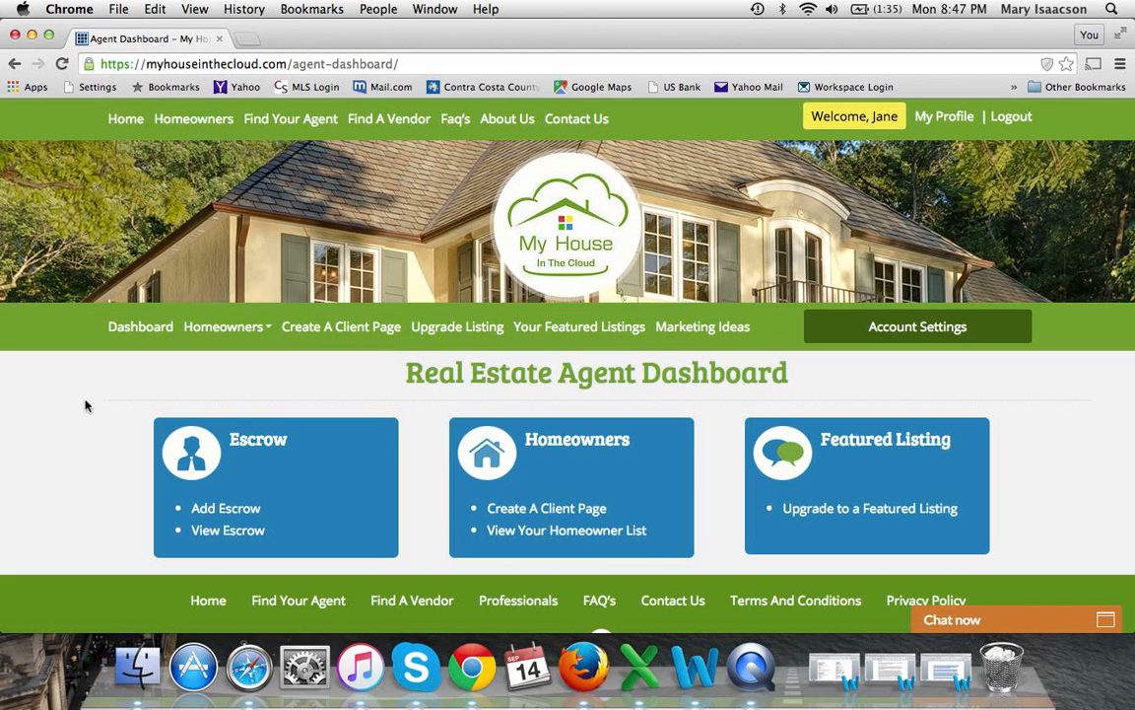
pyautogui.scroll(-3, 77, 432)
pyautogui.scroll(3, 76, 432)
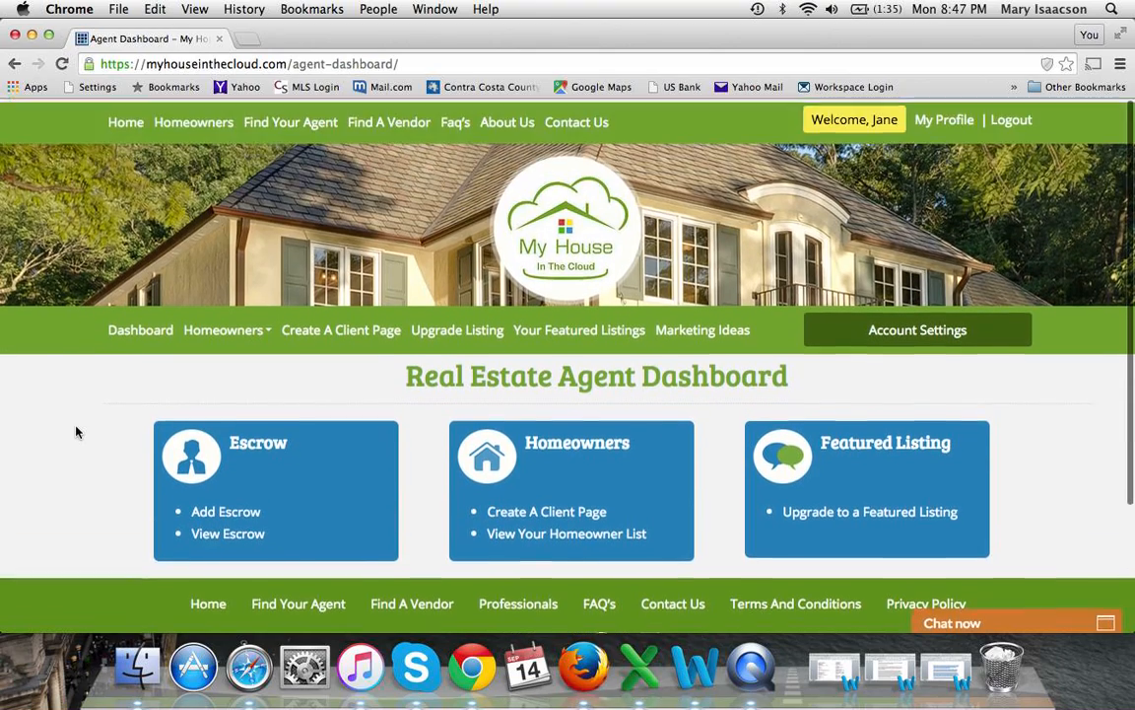